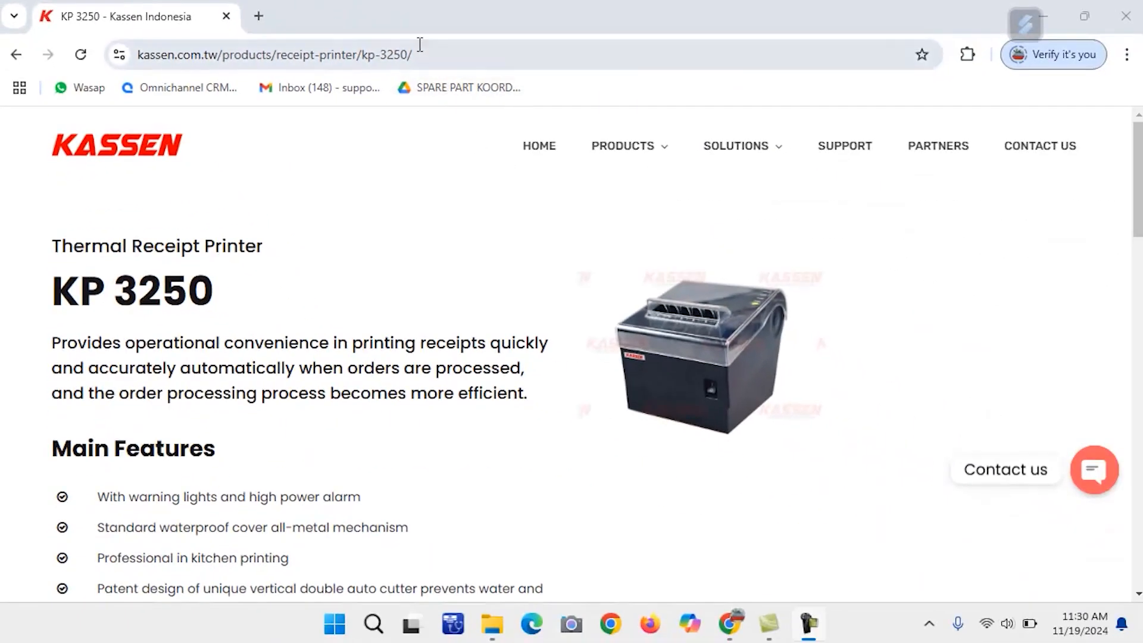
- Open the Windows driver and Tools download pages from the KP 3250 product page
scroll(454, 252, down, 8)
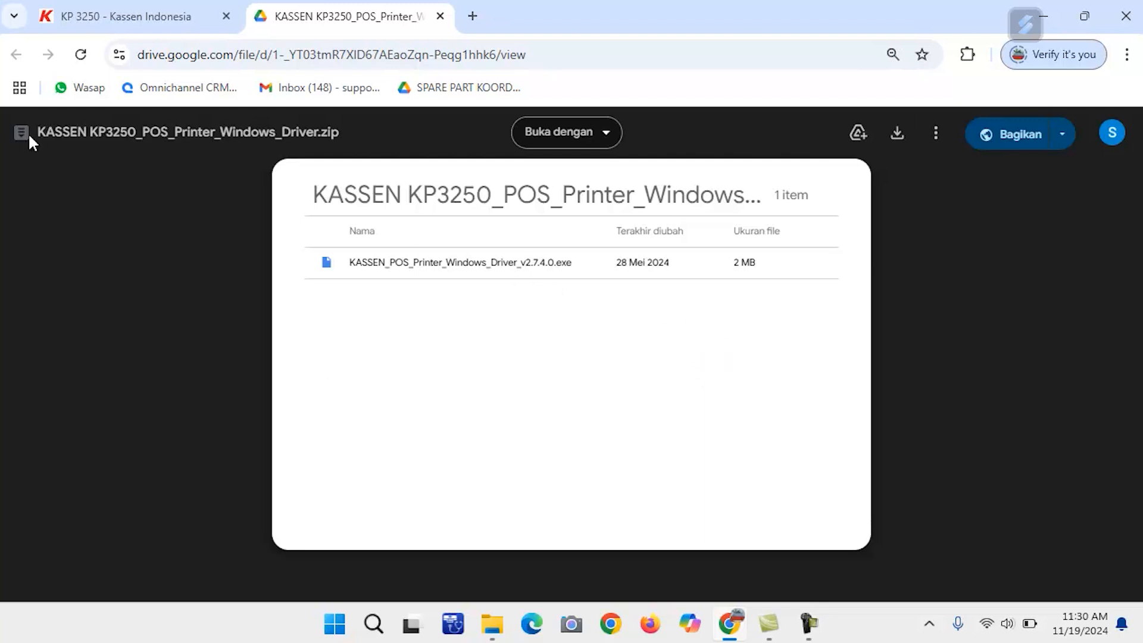
click(138, 27)
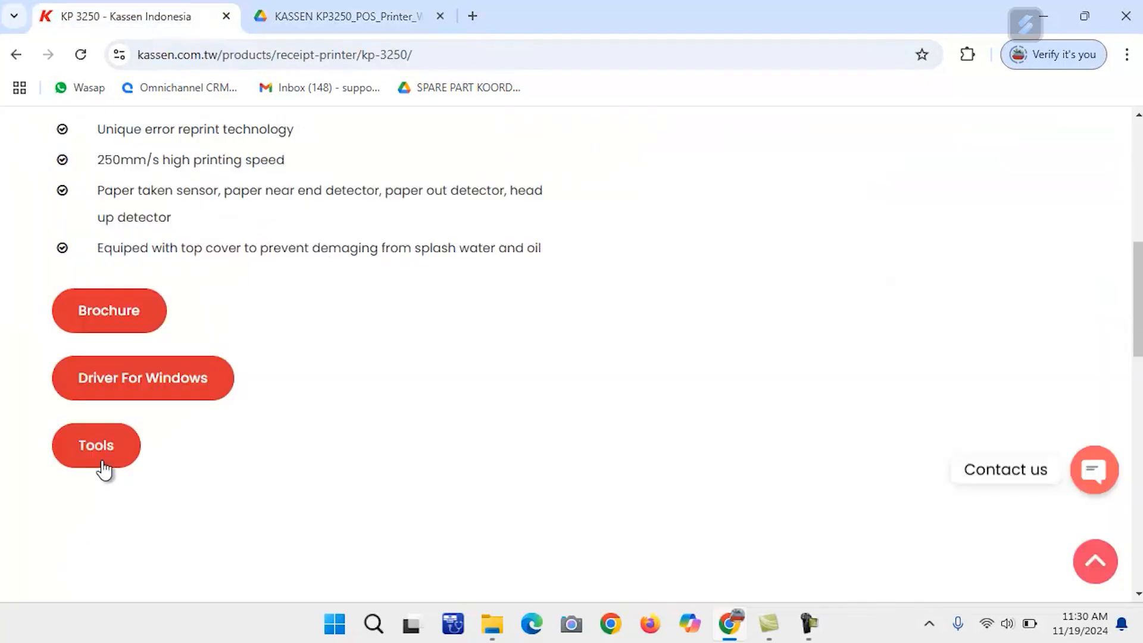
click(103, 459)
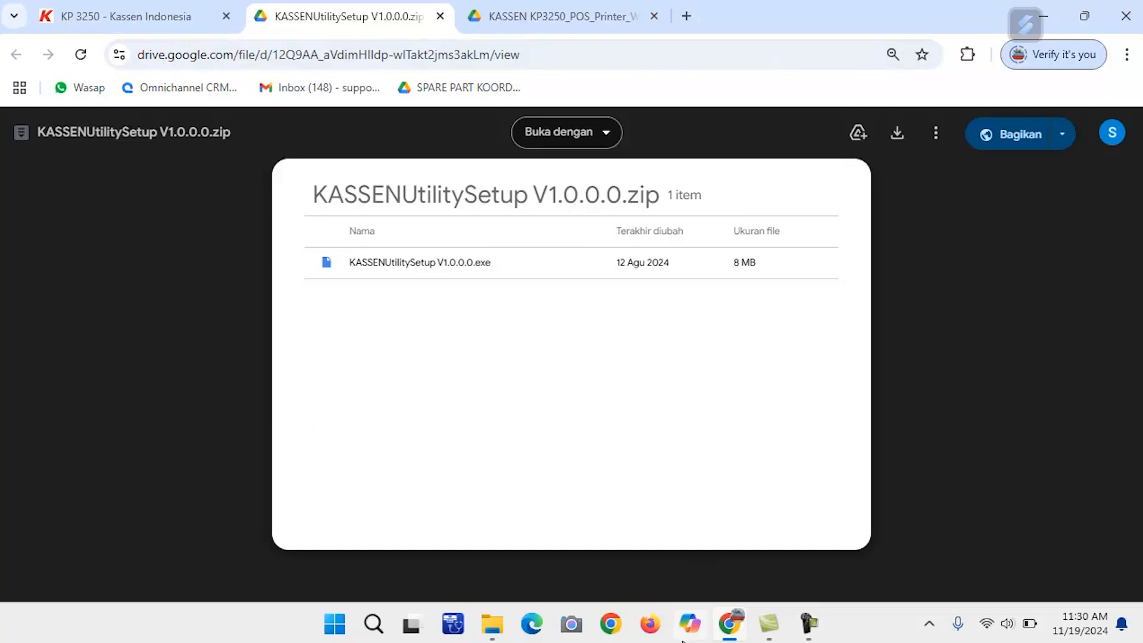
- Switch to the KP3250 folder in File Explorer and extract KASSEN KP3250_POS_Printer_Windows_Driver.zip to its suggested folder, closing the extracted folder's window
click(492, 625)
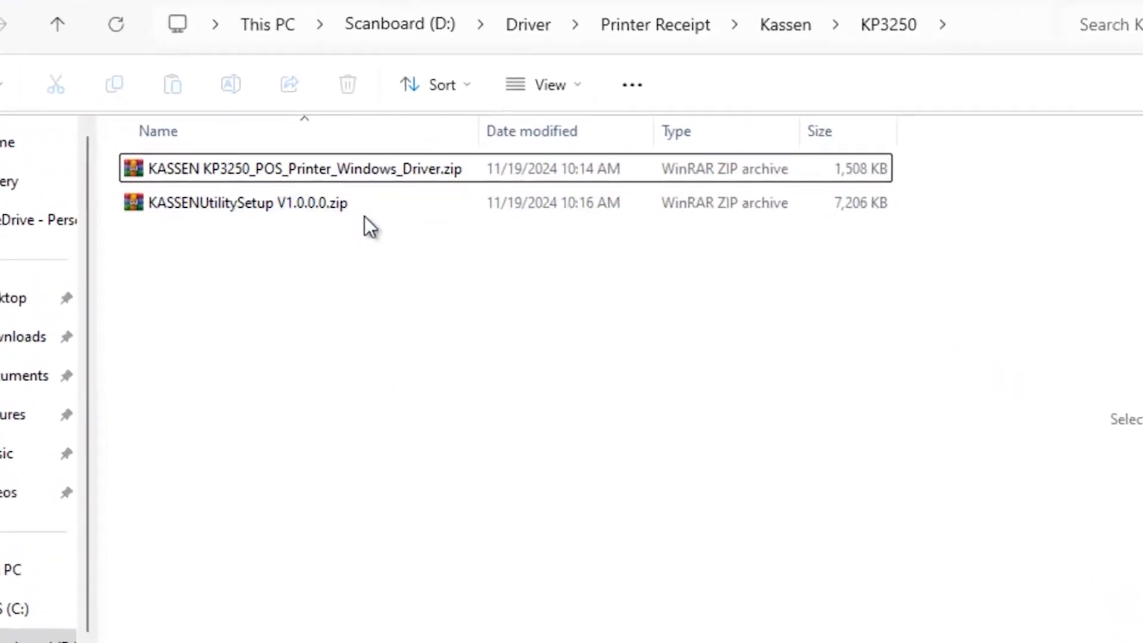
click(364, 177)
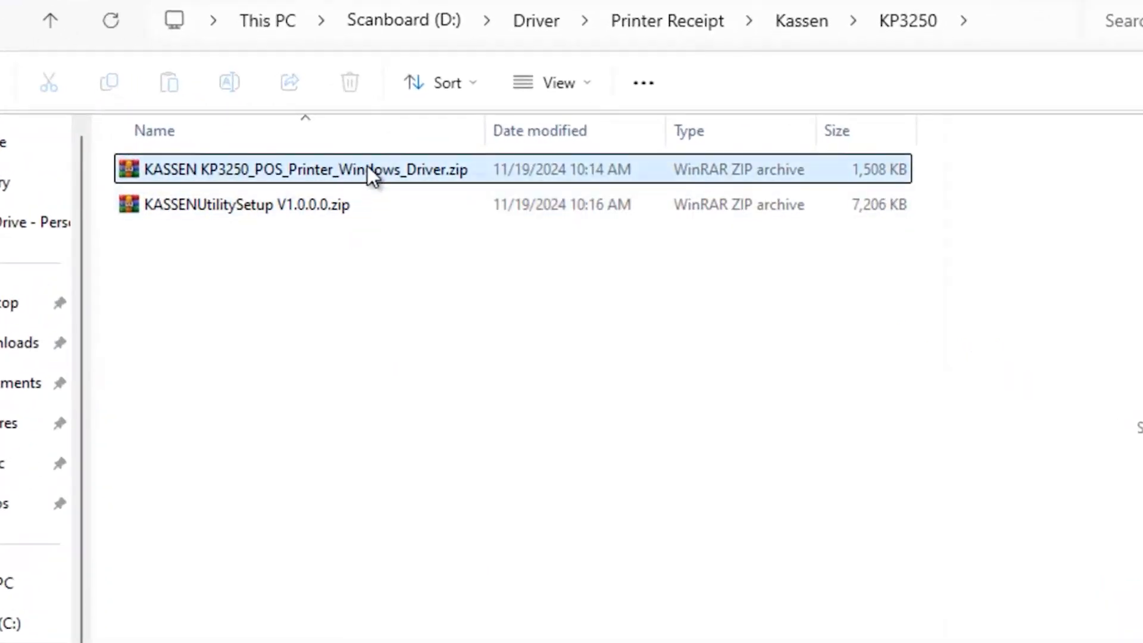
right_click(367, 166)
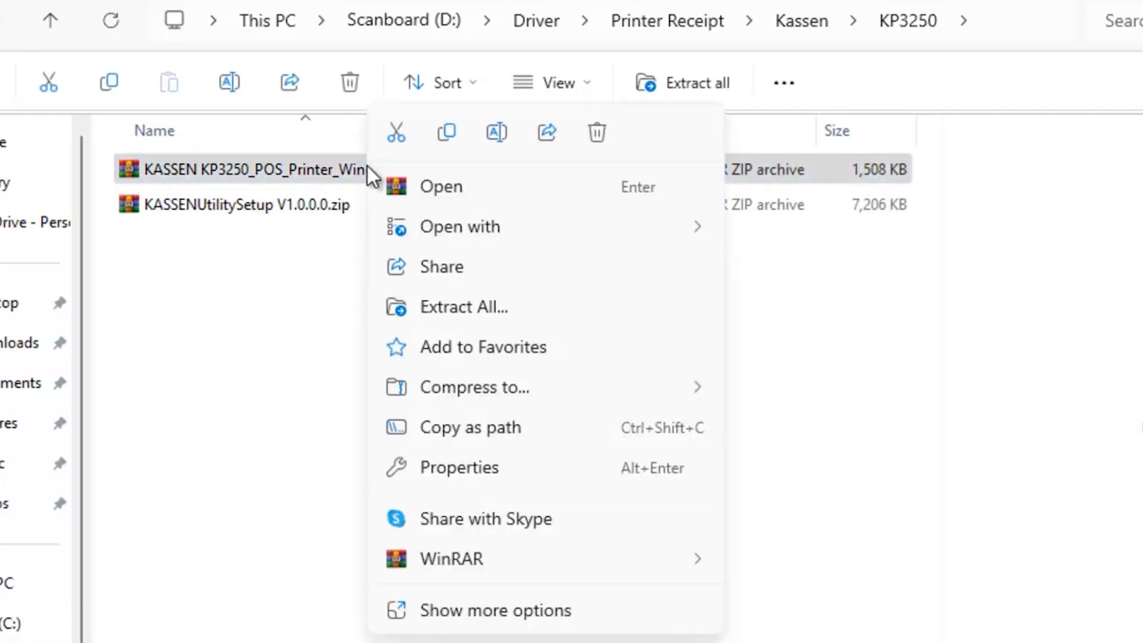
mouse_move(452, 237)
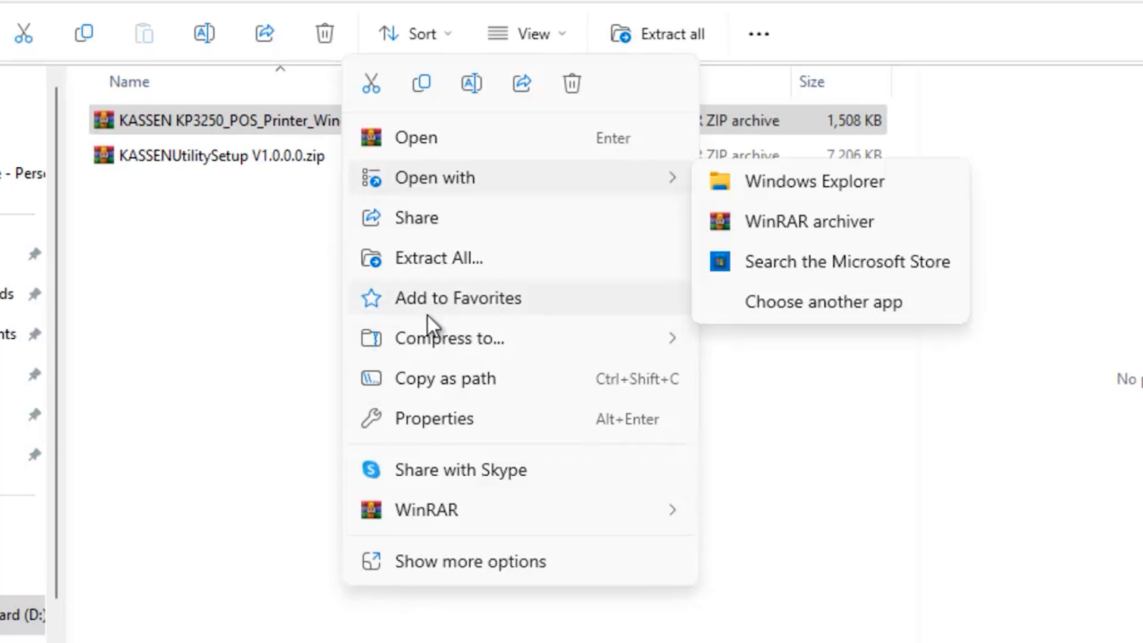
click(427, 261)
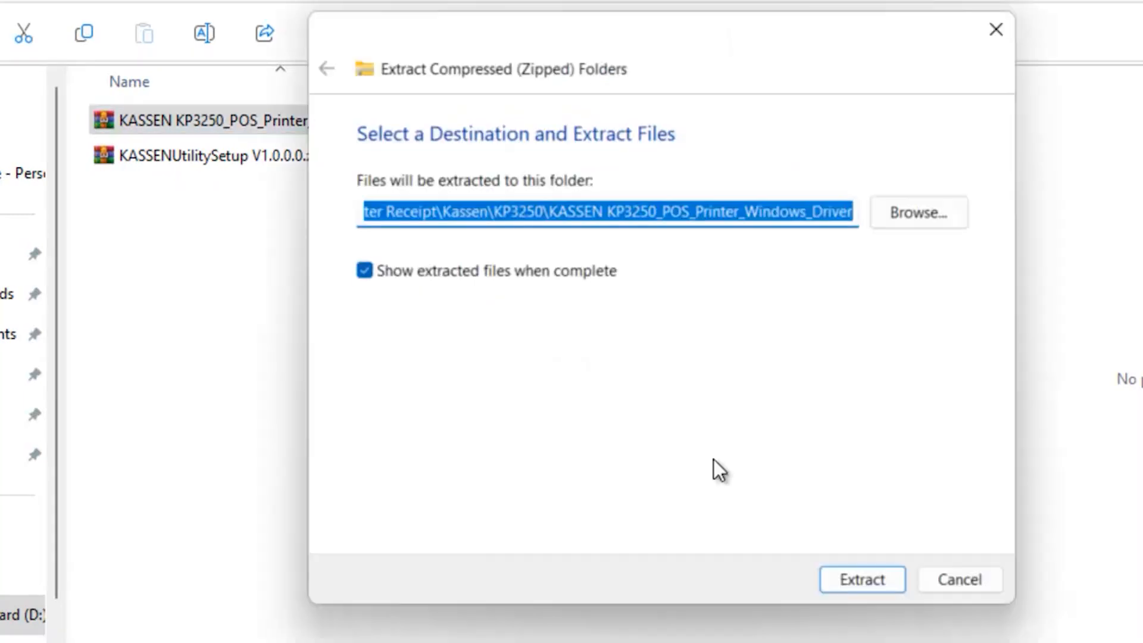
click(875, 574)
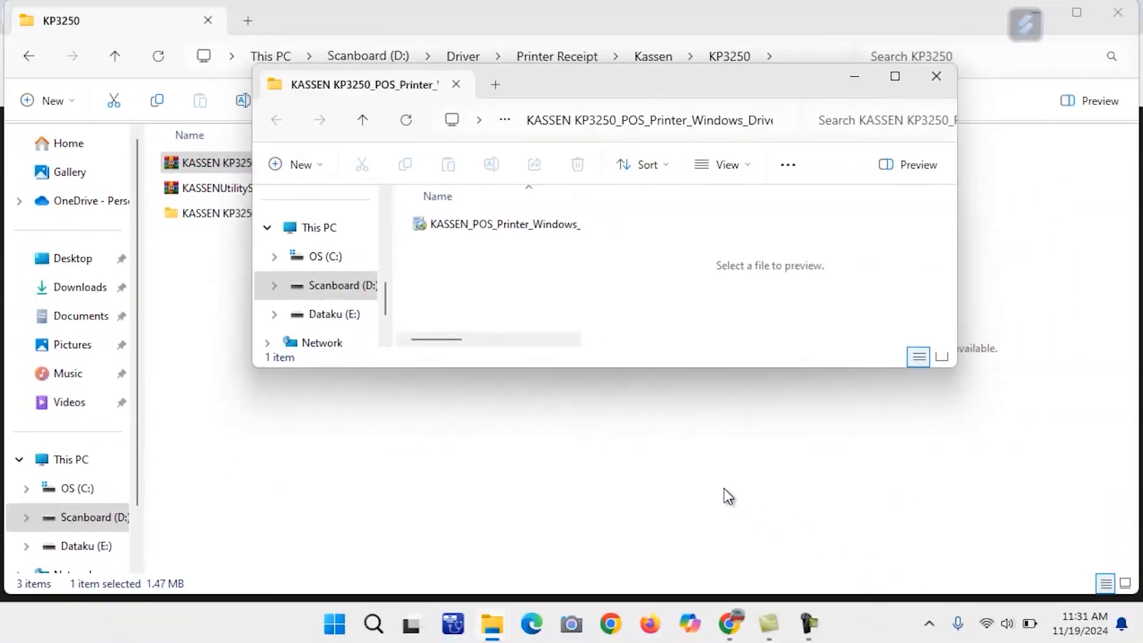
click(937, 75)
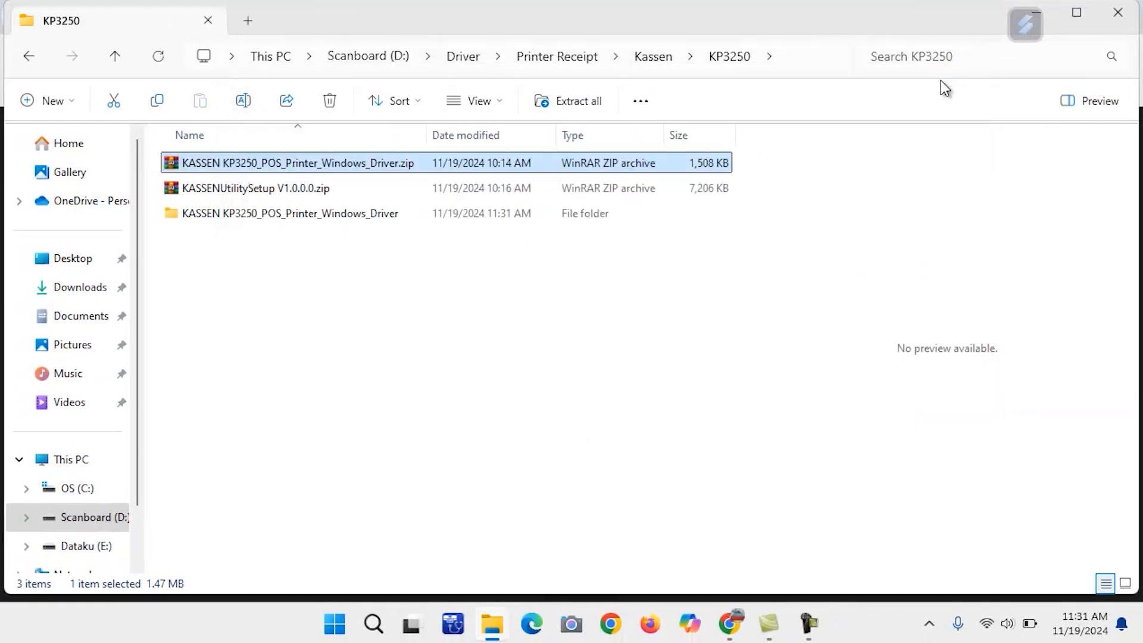
- Extract KASSENUtilitySetup V1.0.0.0.zip to its suggested folder and close the extracted folder's window
click(289, 186)
right_click(290, 191)
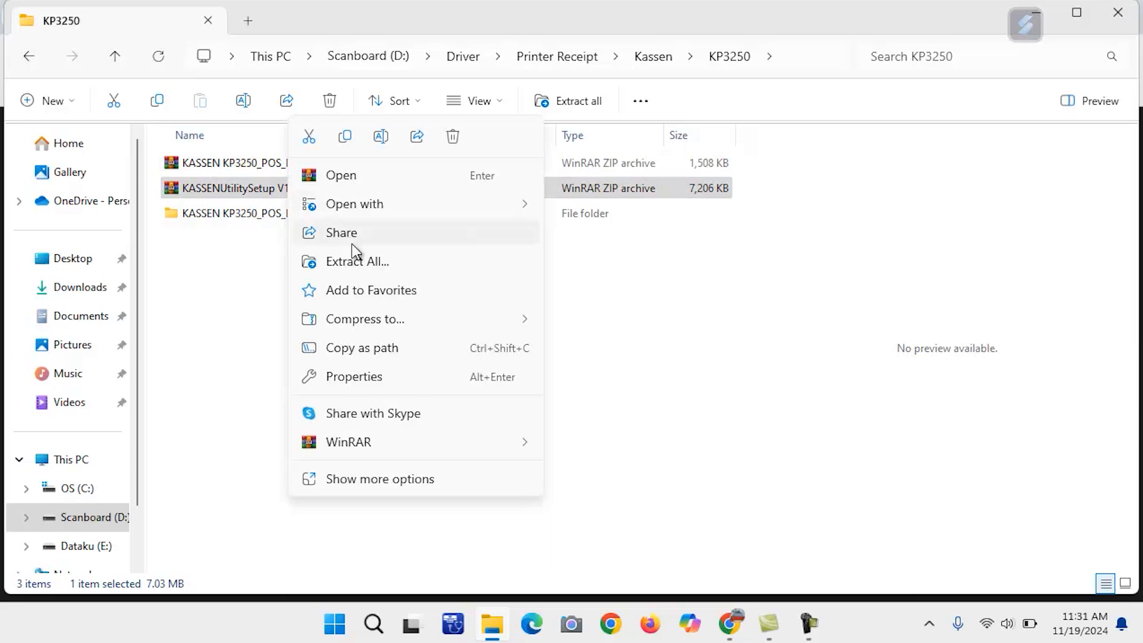
click(358, 262)
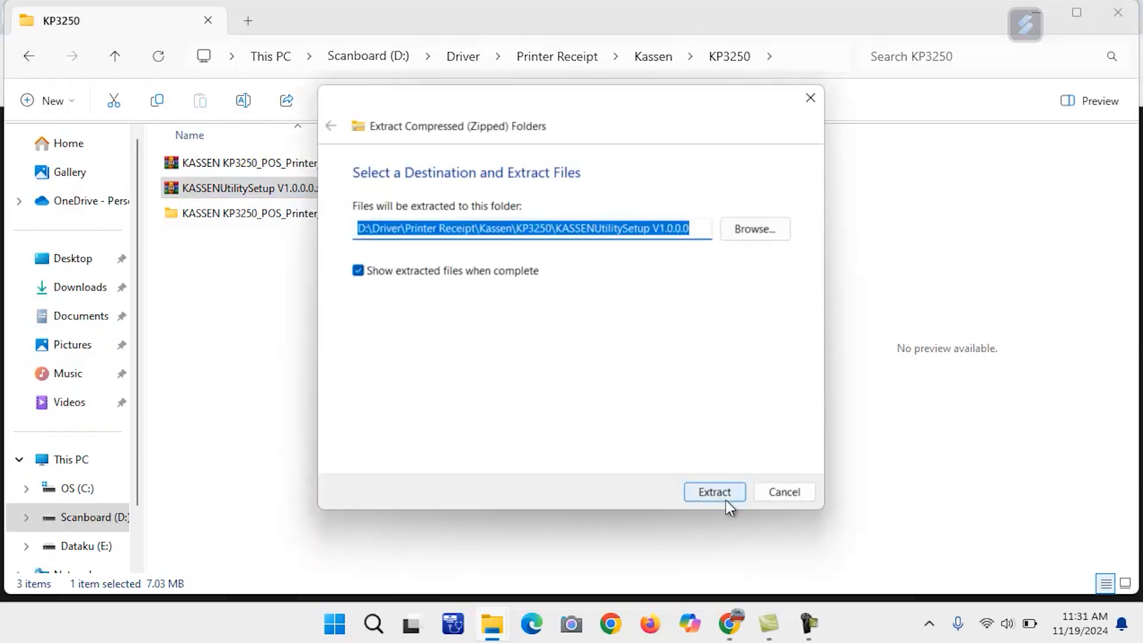
click(724, 495)
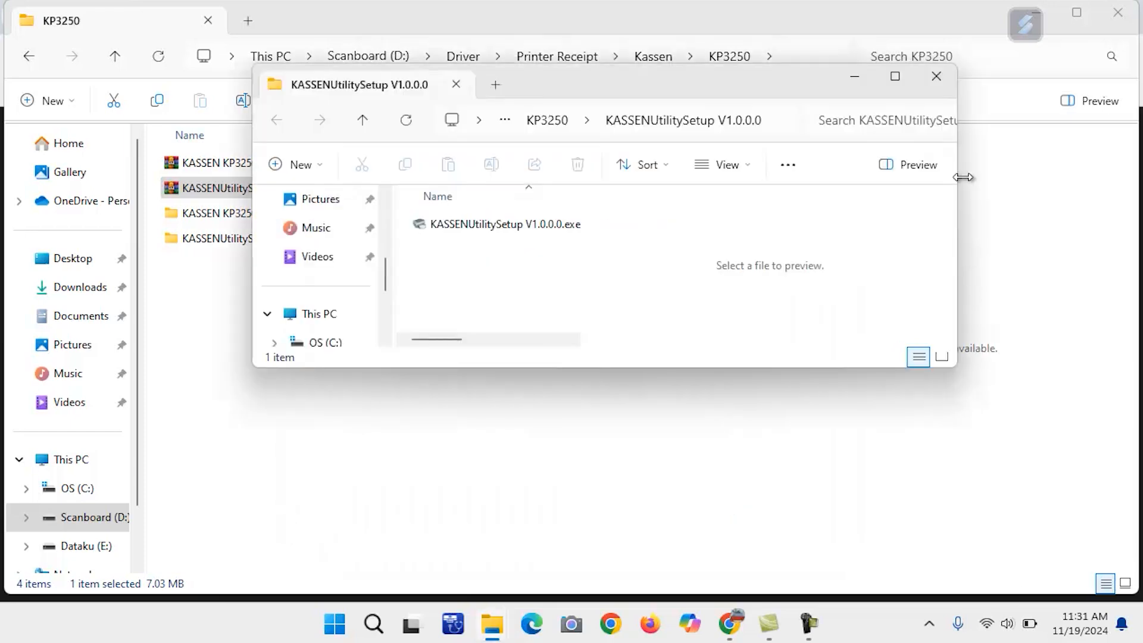
click(937, 76)
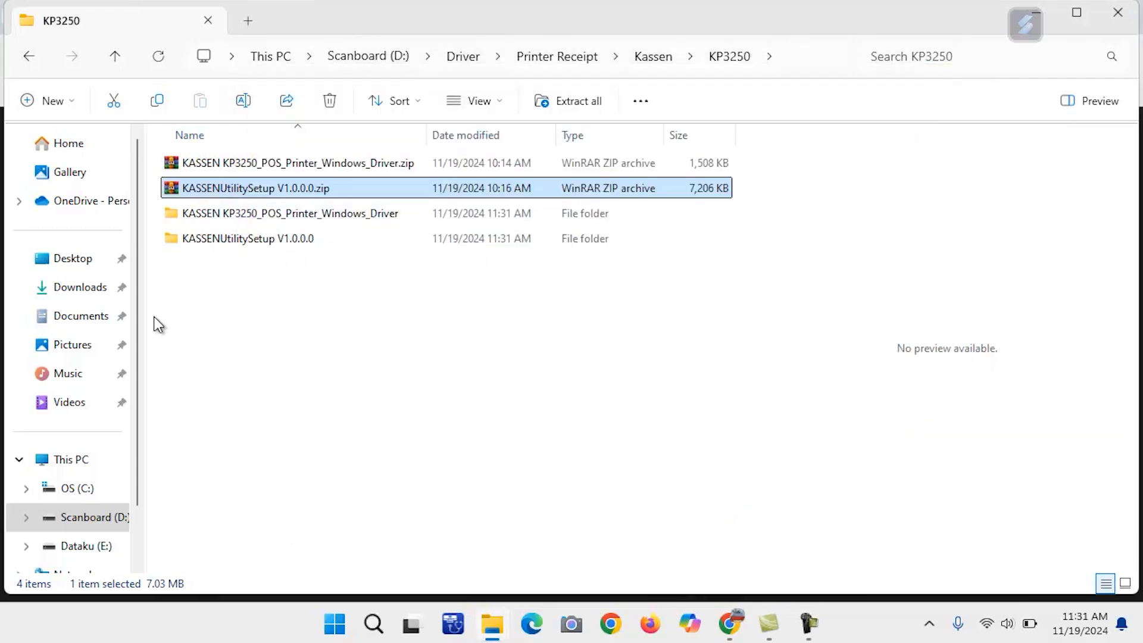
- Run the driver setup from the extracted KASSEN KP3250_POS_Printer_Windows_Driver folder in English and choose to install the printer driver
double_click(361, 219)
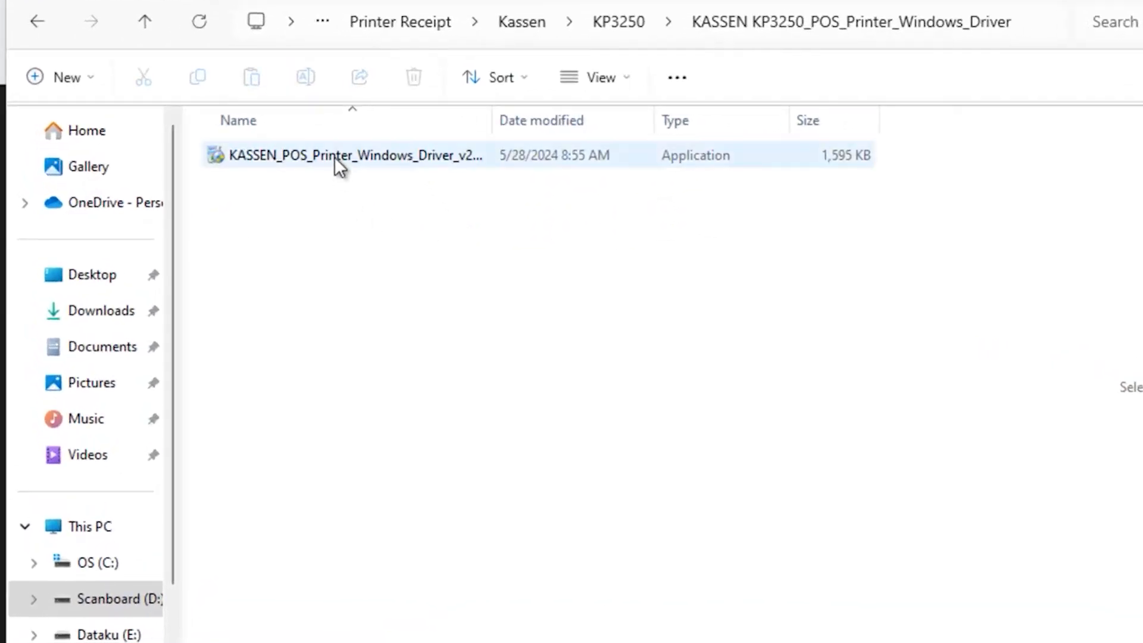
mouse_move(333, 155)
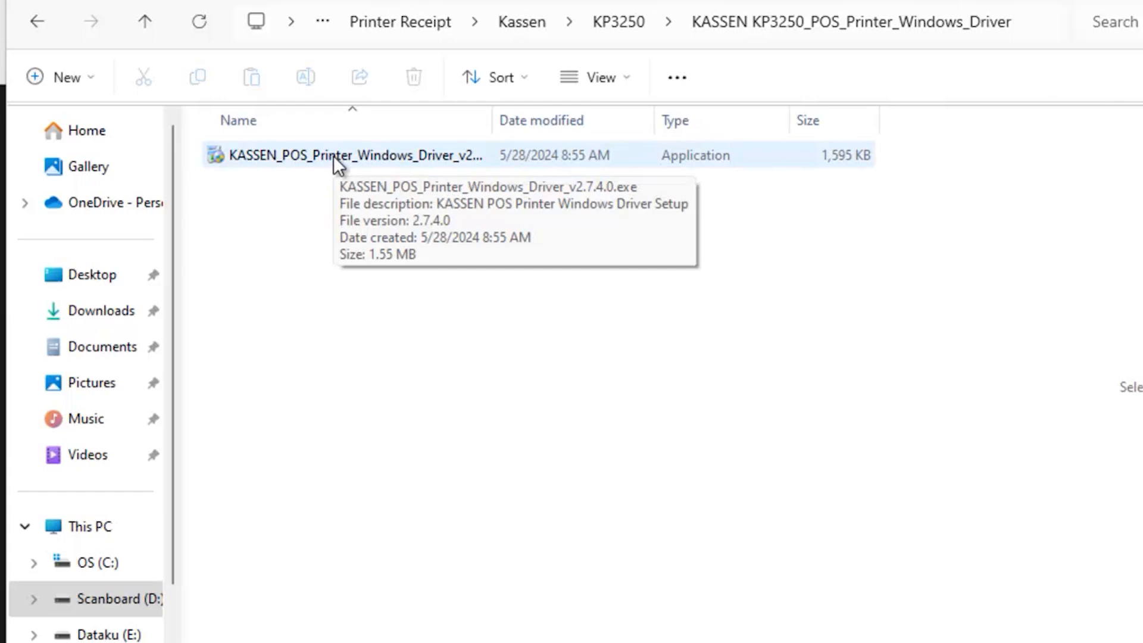
click(333, 156)
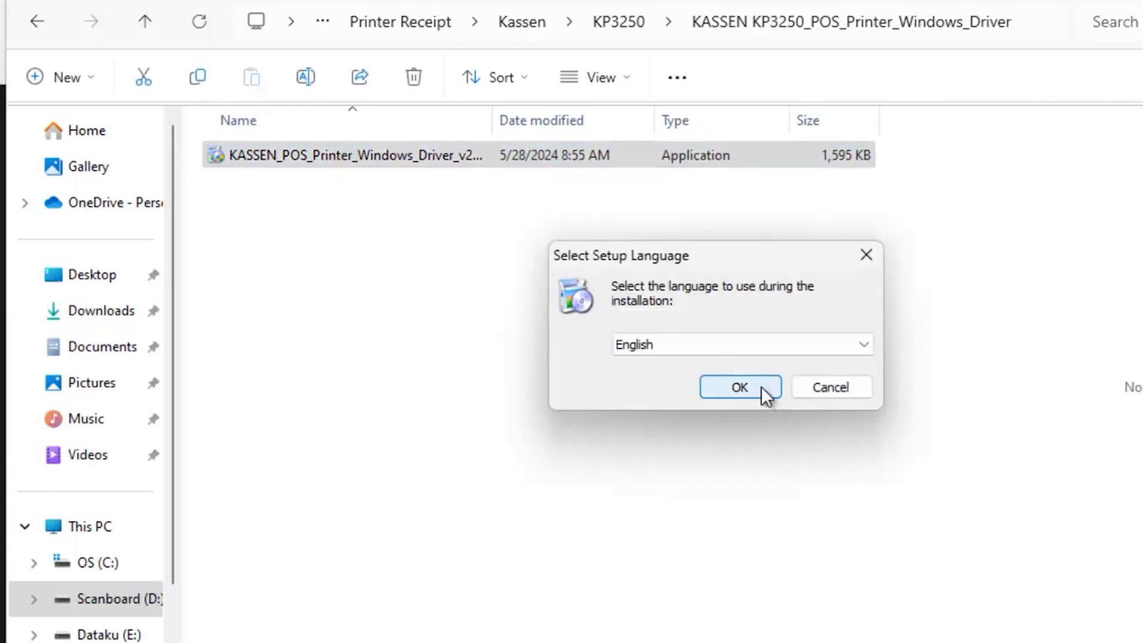
click(761, 388)
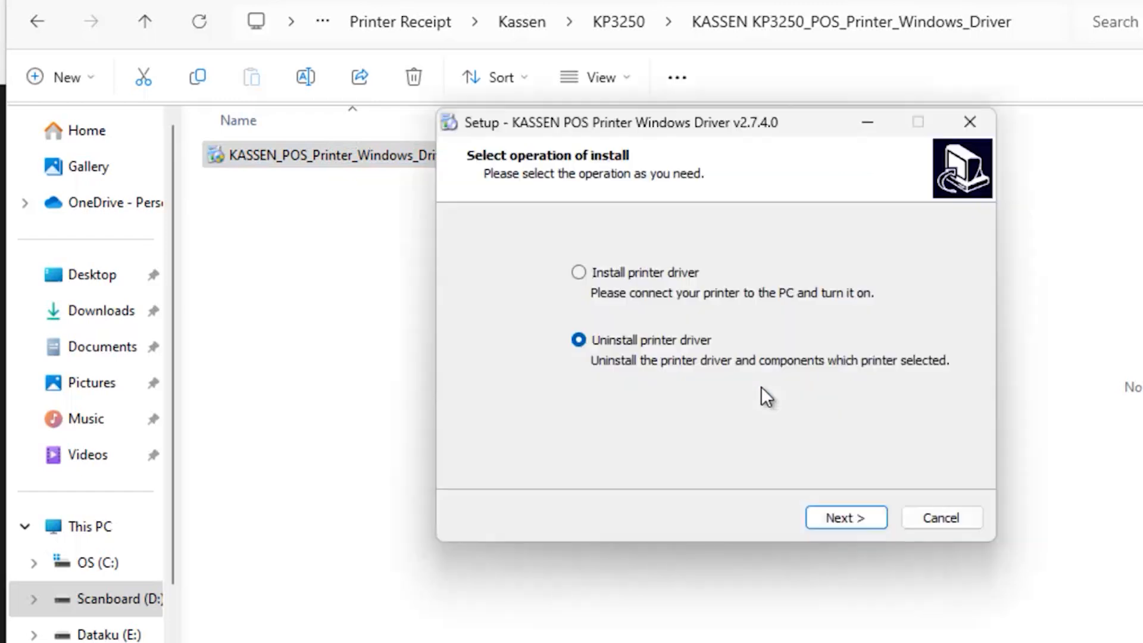
click(636, 271)
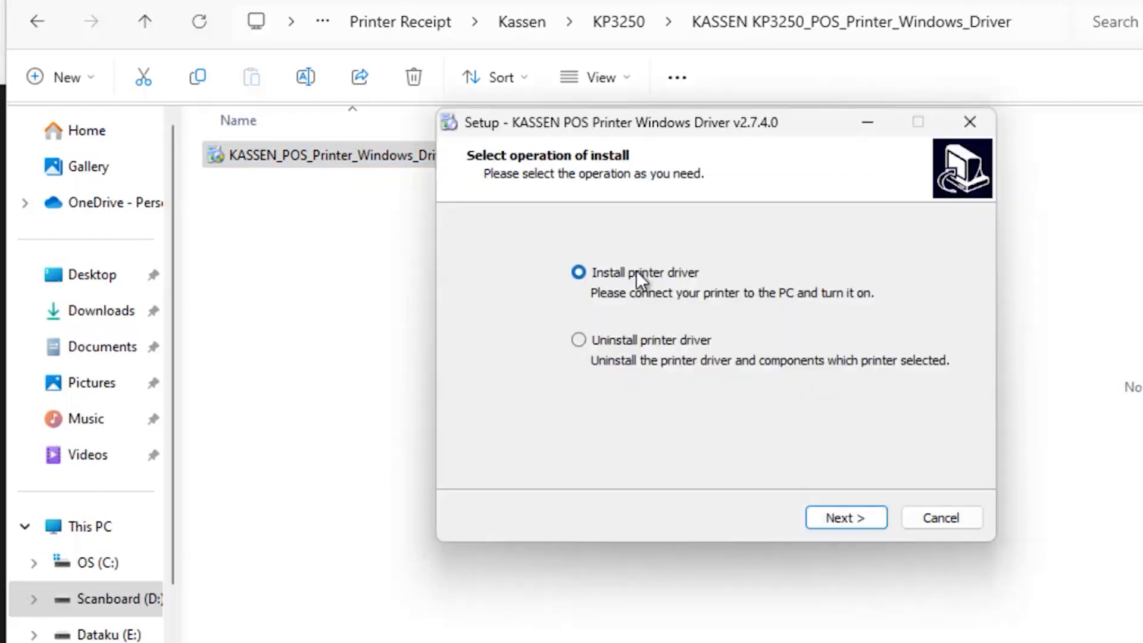
click(823, 518)
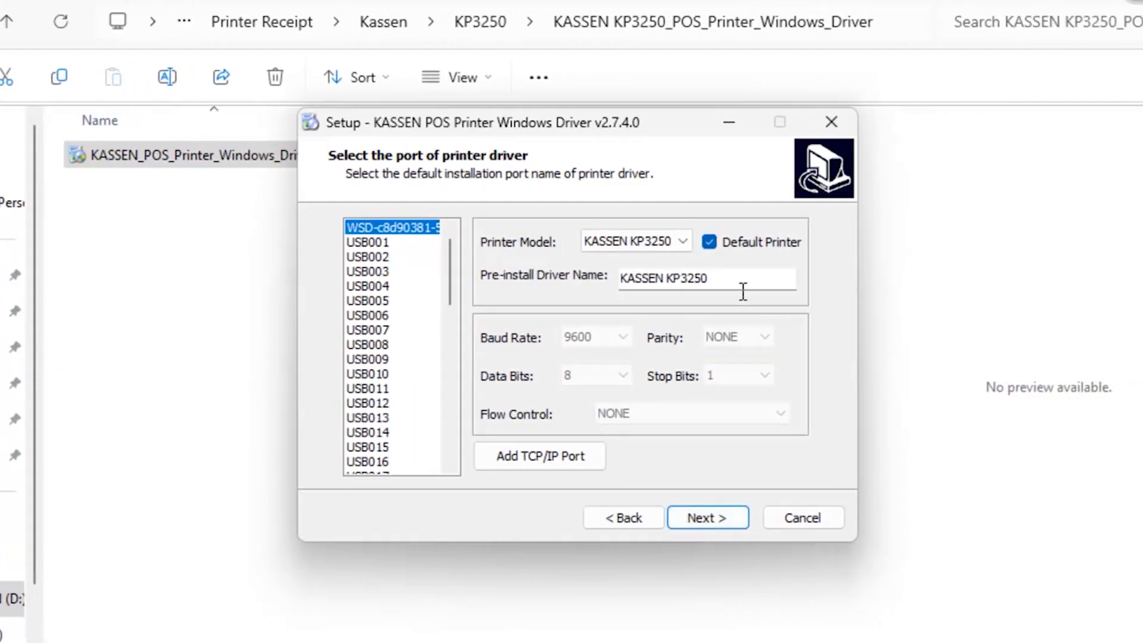
- Install the driver for the KASSEN KP3250 model without making it the default printer, and finish the setup wizard
click(685, 238)
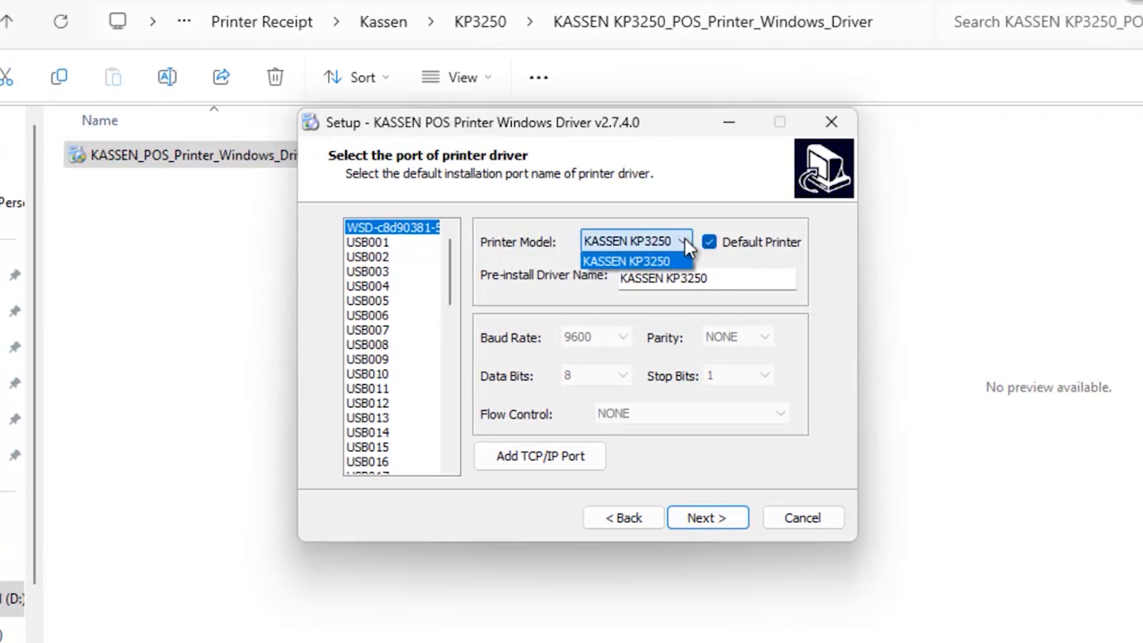
click(669, 262)
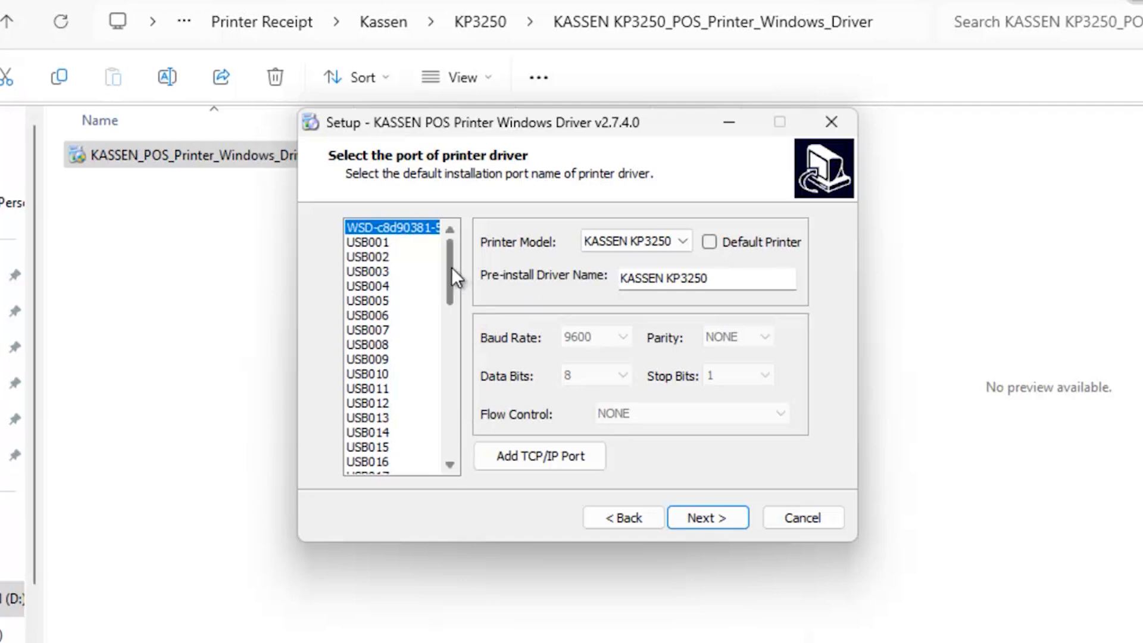
drag(451, 266, 475, 230)
click(704, 516)
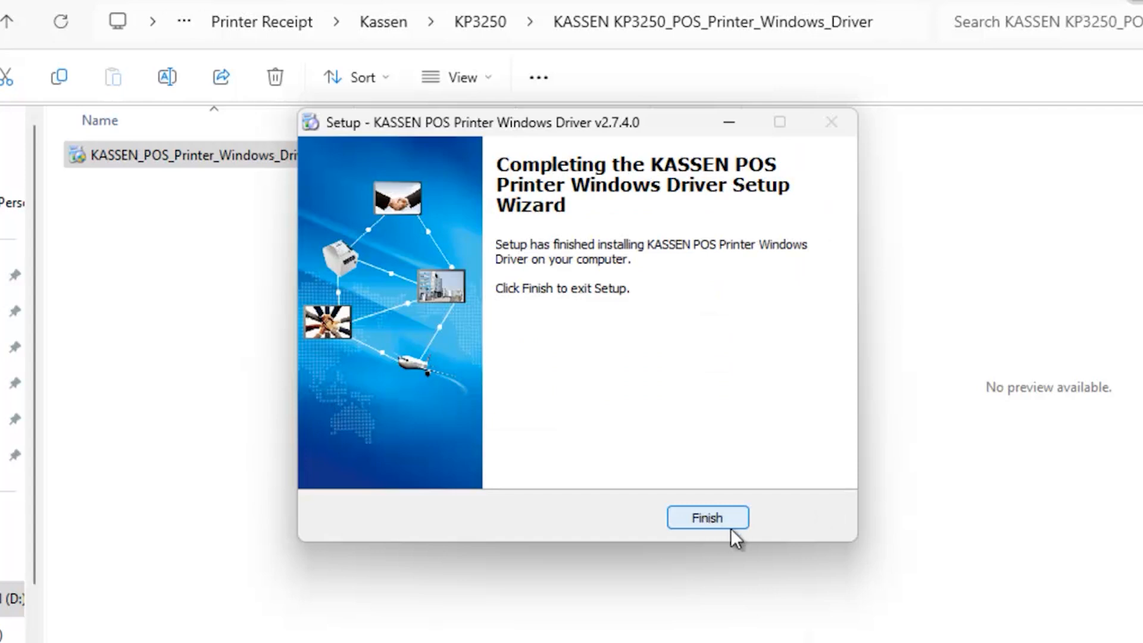
click(705, 519)
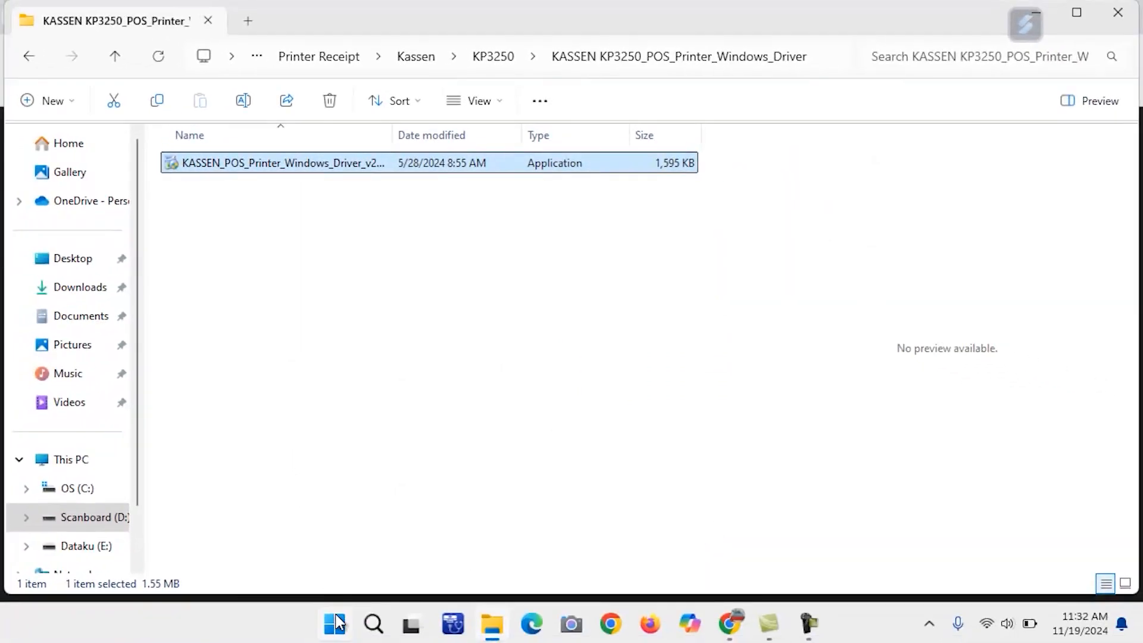
- Switch to Windows Settings and open the KASSEN KP3250 (Copy 1) entry under Printers & scanners
click(335, 624)
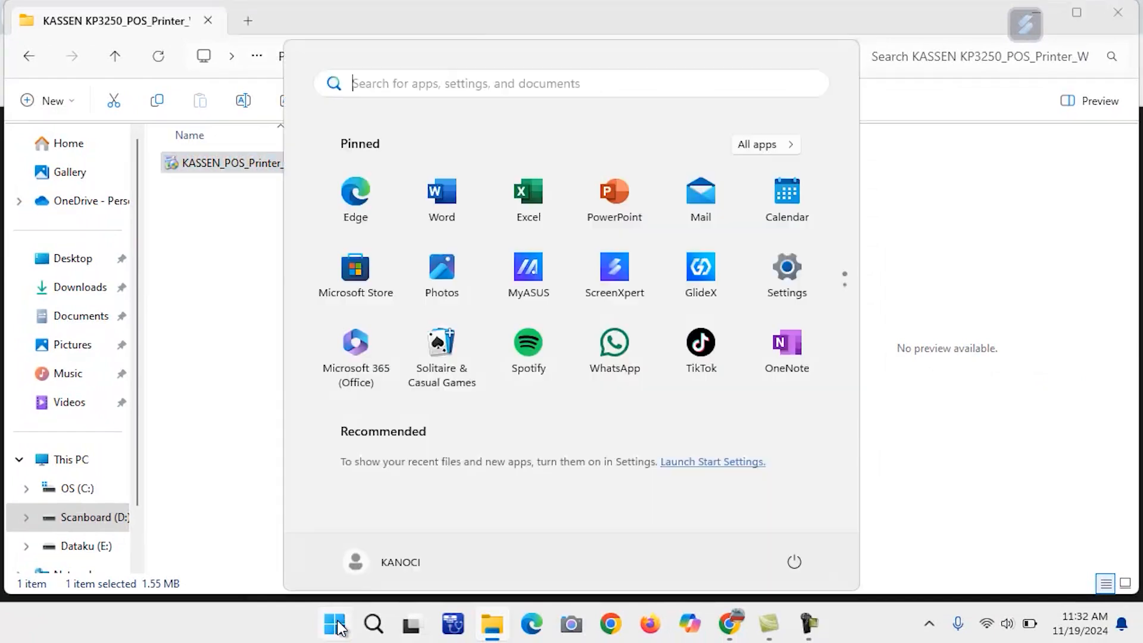
click(787, 281)
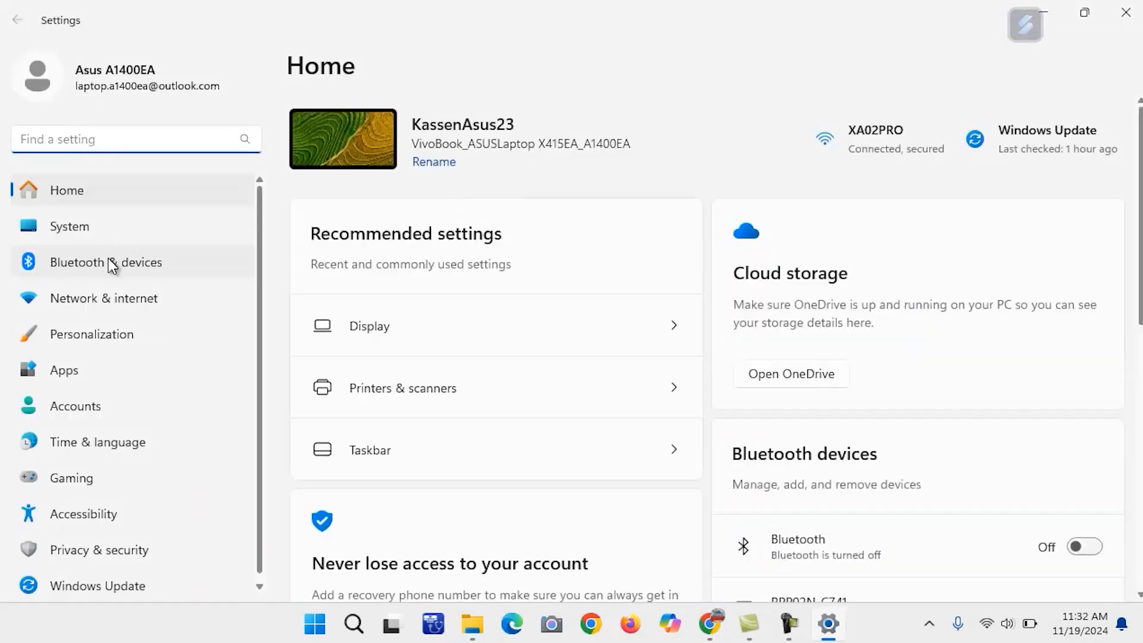
click(111, 263)
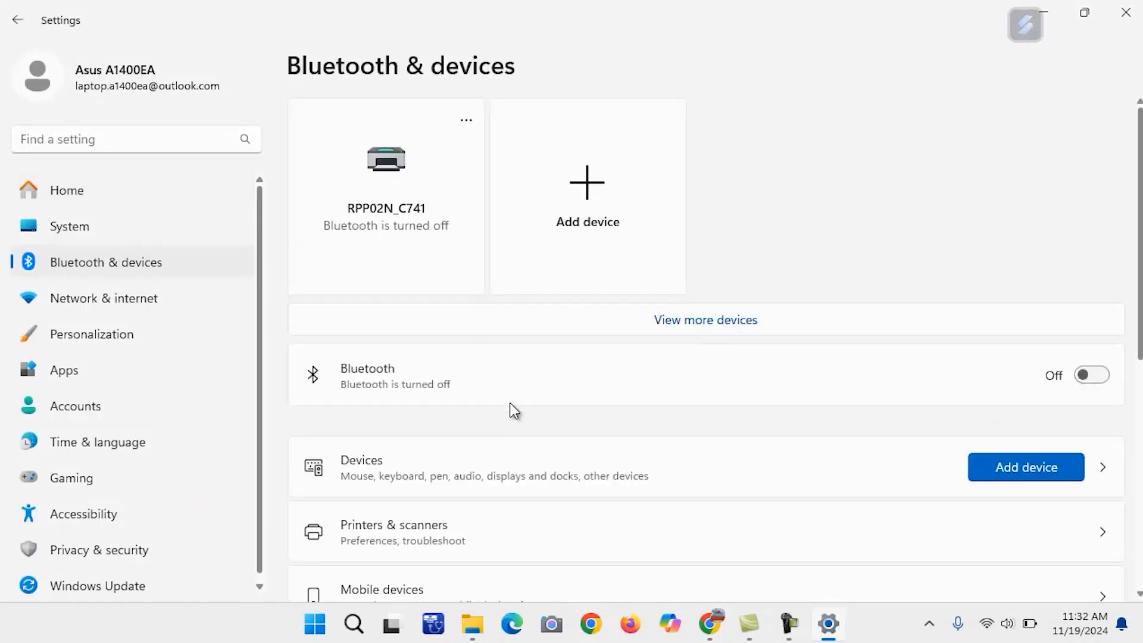
click(421, 535)
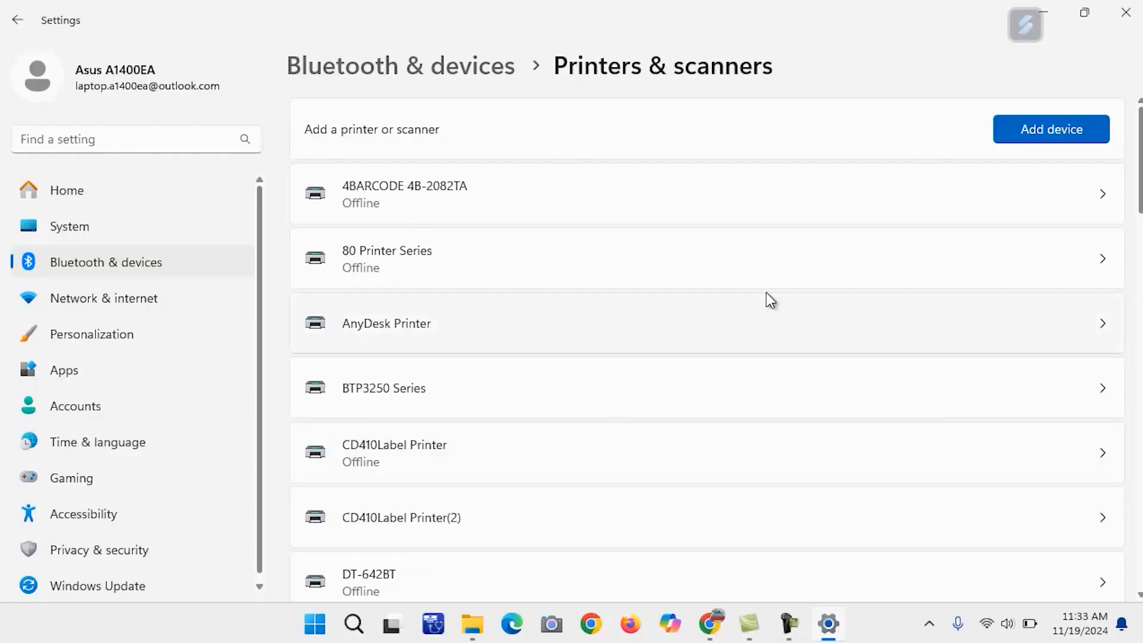
scroll(771, 300, down, 1)
scroll(766, 293, down, 6)
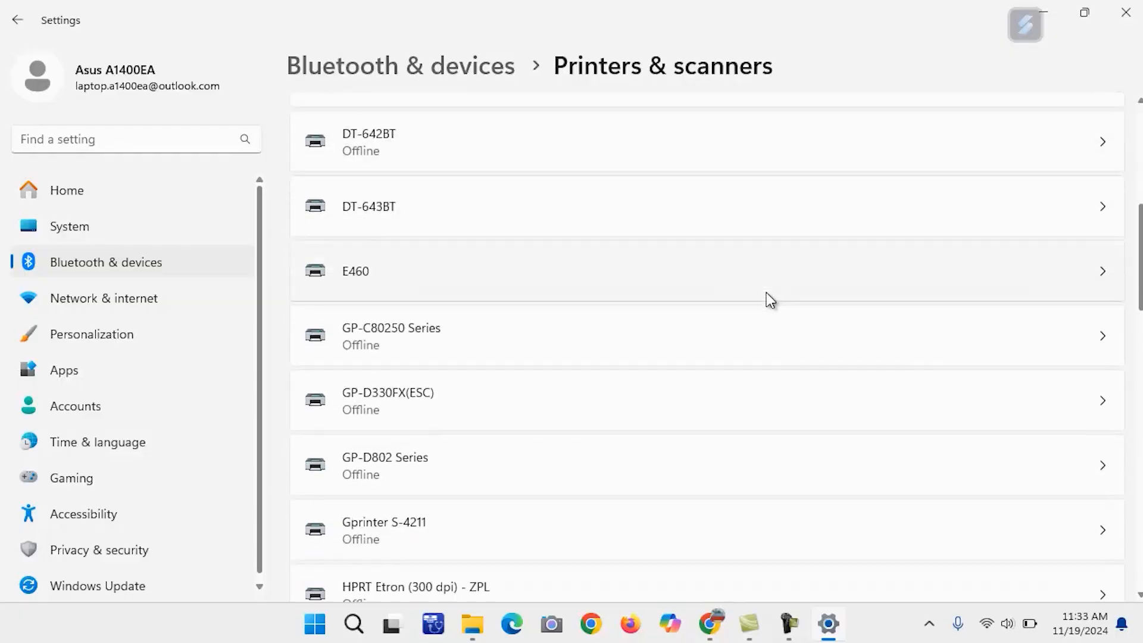
scroll(767, 293, down, 5)
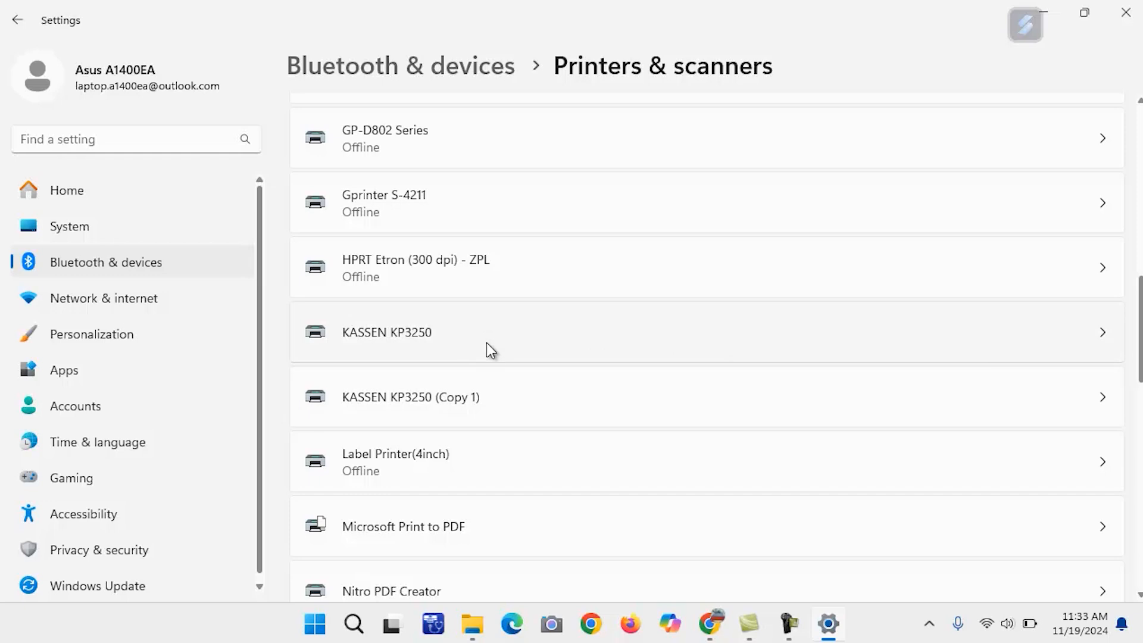
click(506, 406)
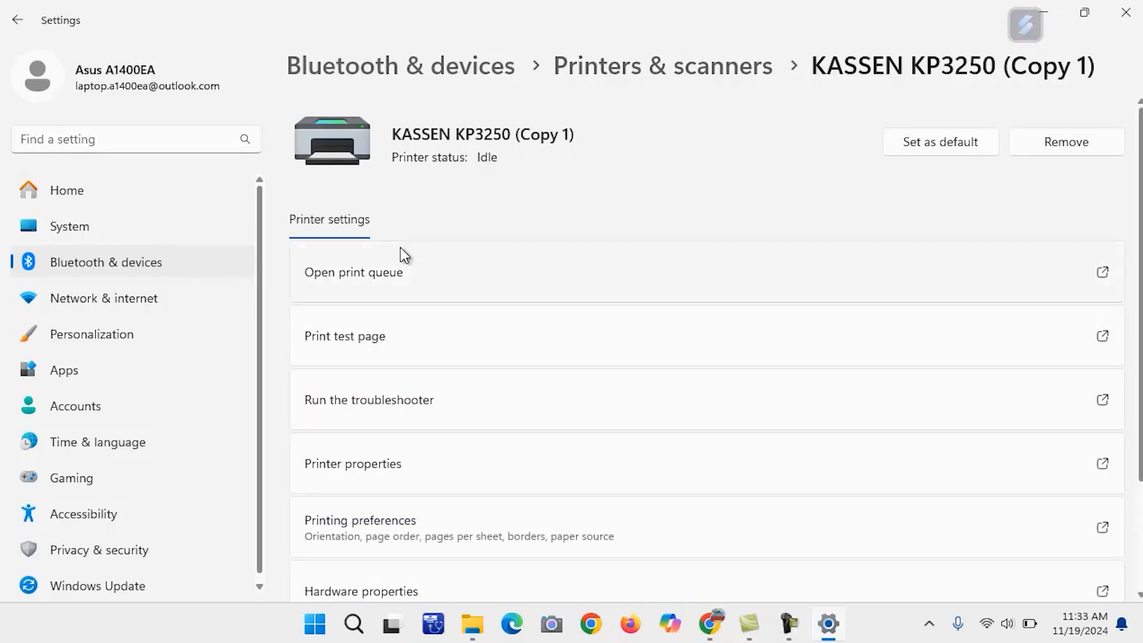
- Check the port assignment in the properties of KASSEN KP3250 (Copy 1), and return to the printers list
click(400, 465)
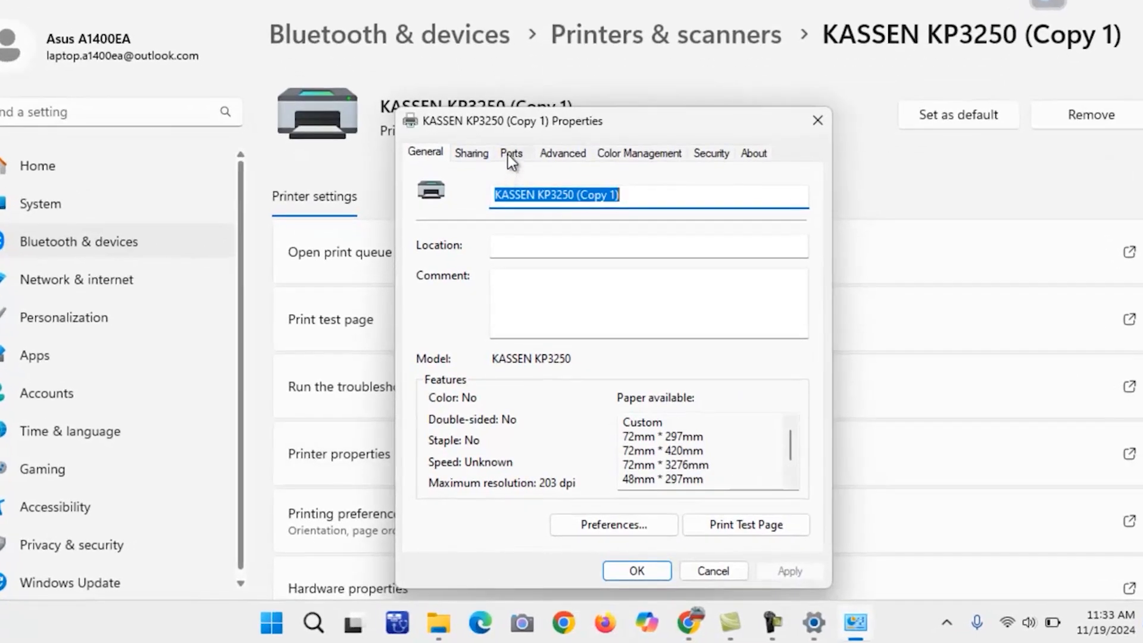
click(512, 178)
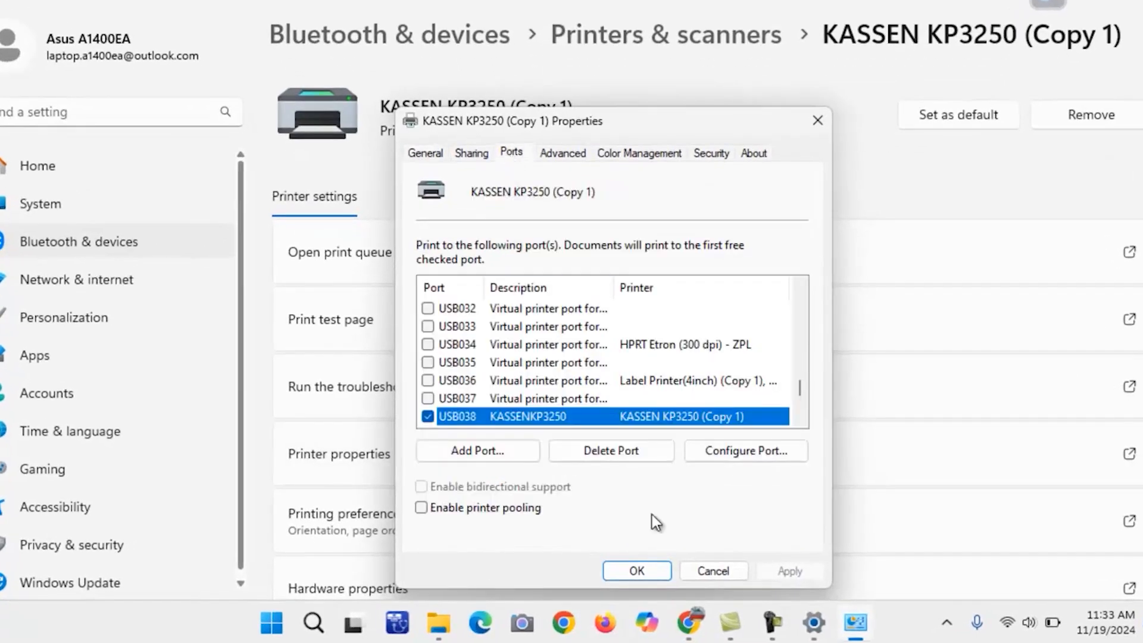
click(642, 572)
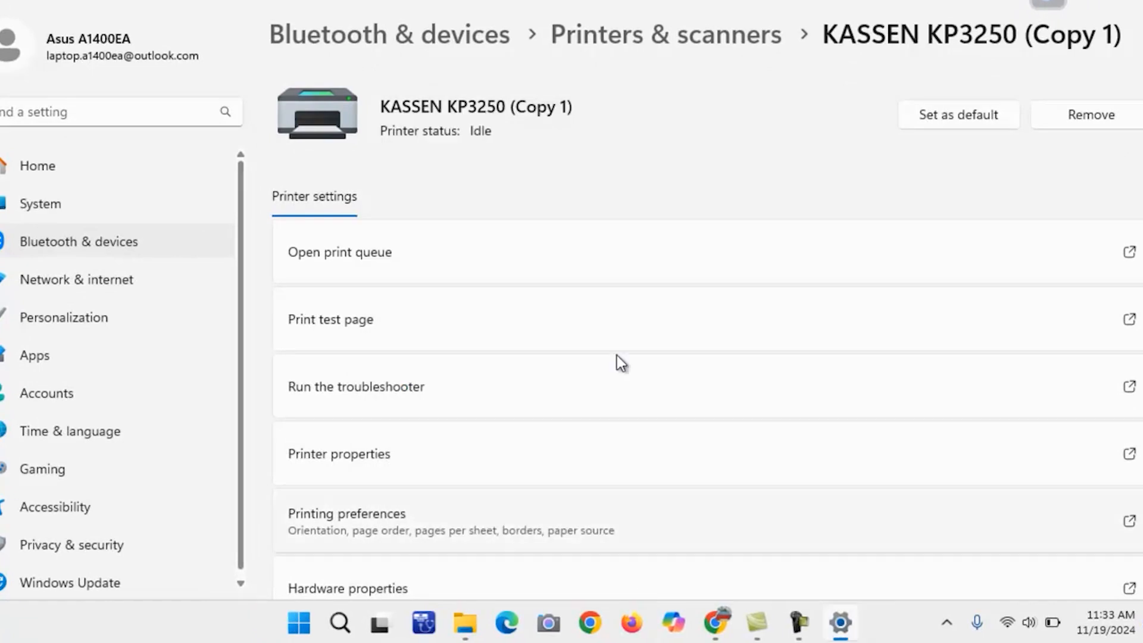
click(615, 43)
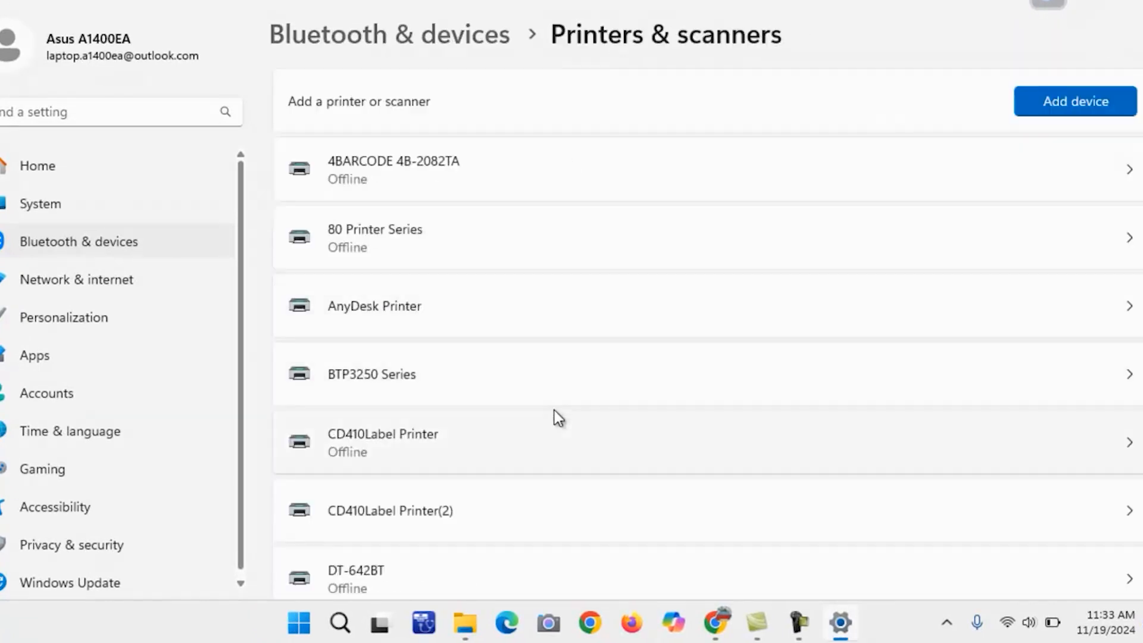
- Open the port settings in the properties of the original KASSEN KP3250 printer, not the Copy 1 entry
scroll(556, 417, down, 3)
scroll(554, 410, down, 8)
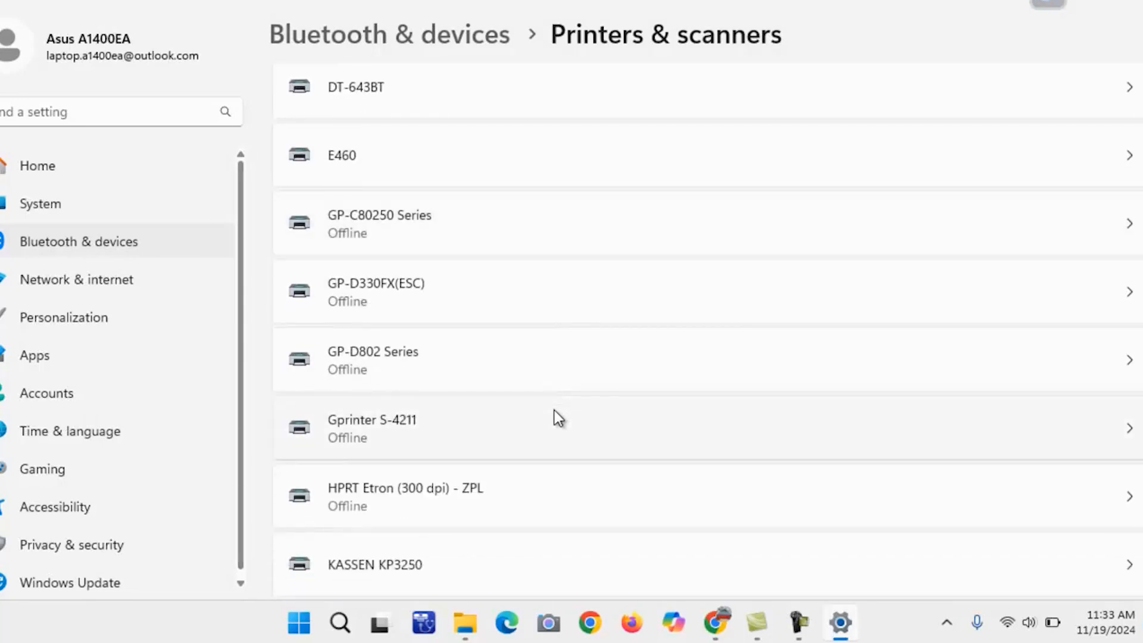
scroll(554, 410, down, 1)
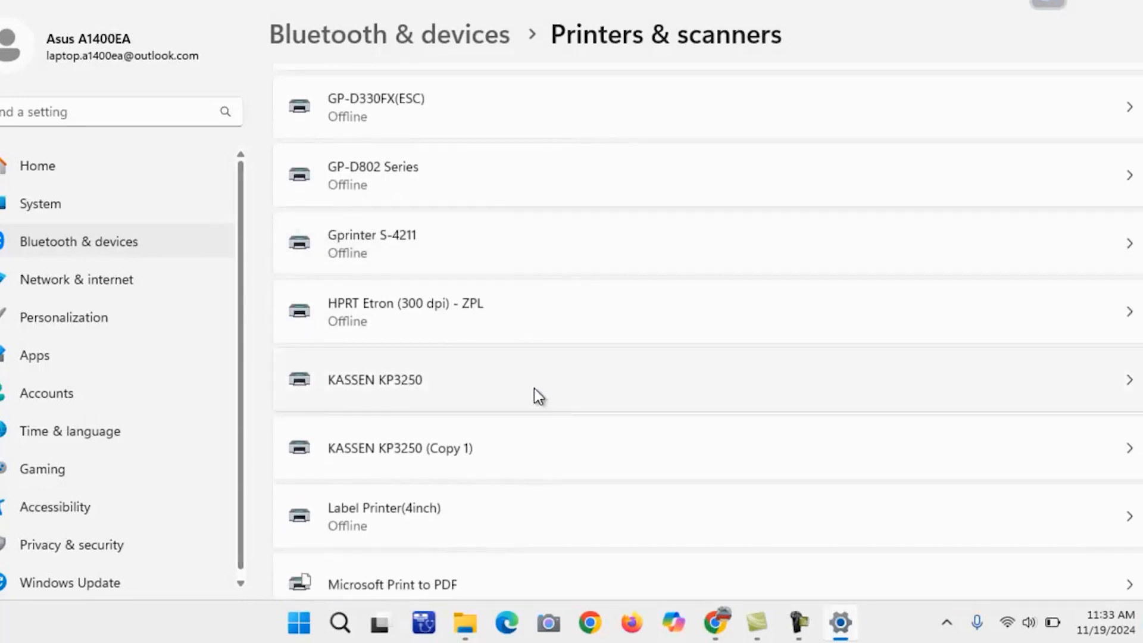
click(451, 392)
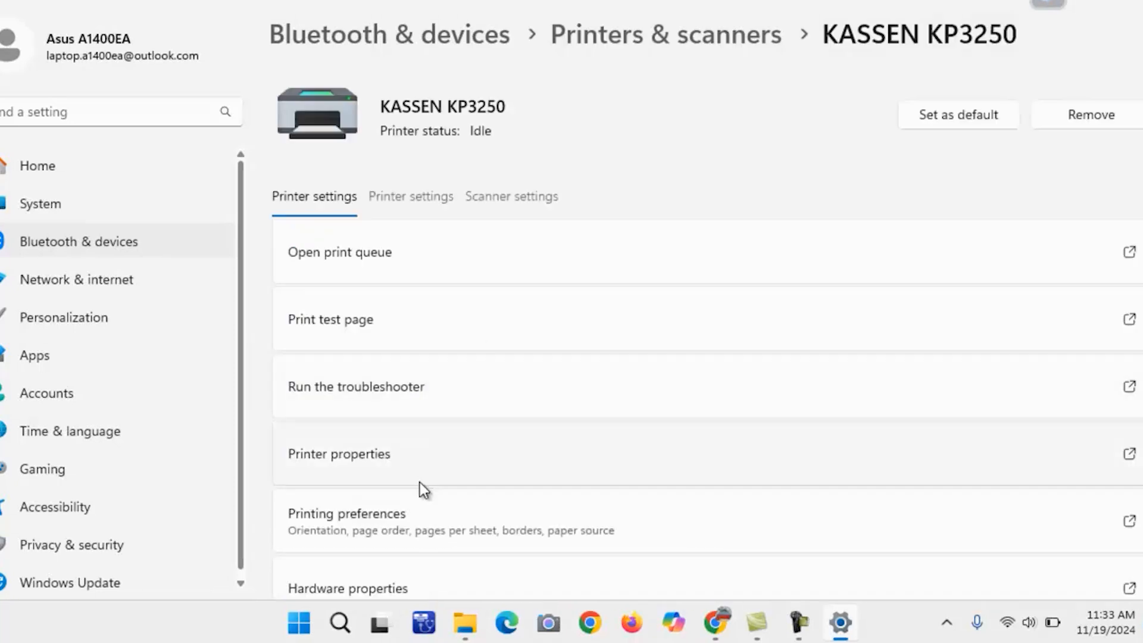
click(416, 459)
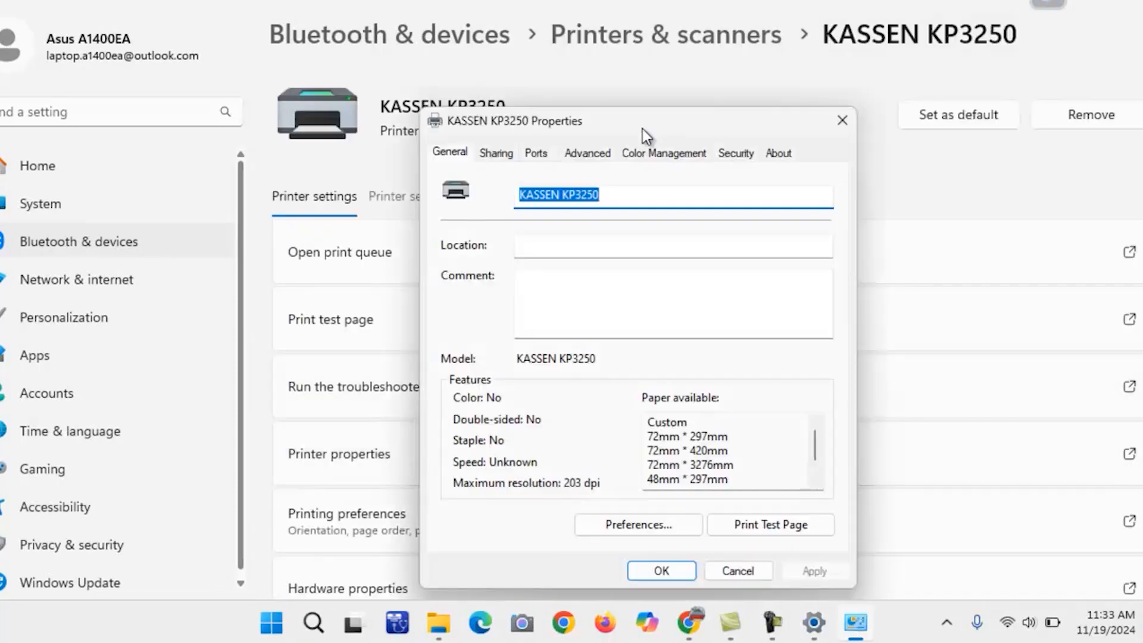
click(530, 155)
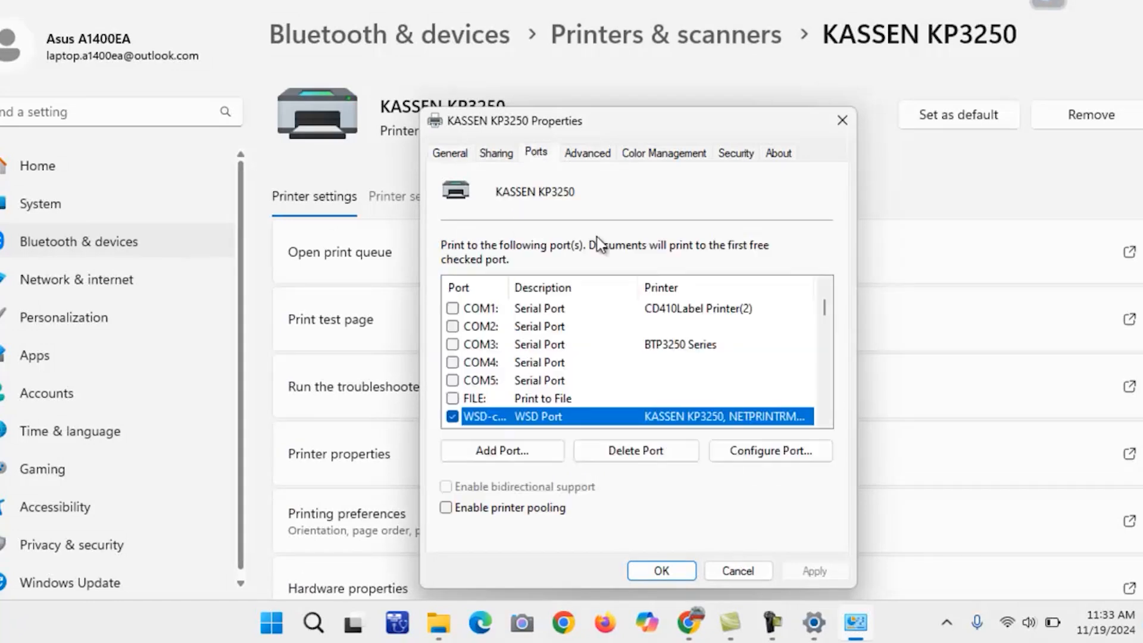
- Assign the KASSEN KP3250 printer to port USB038, described as KASSENKP3250, and apply the change
click(825, 286)
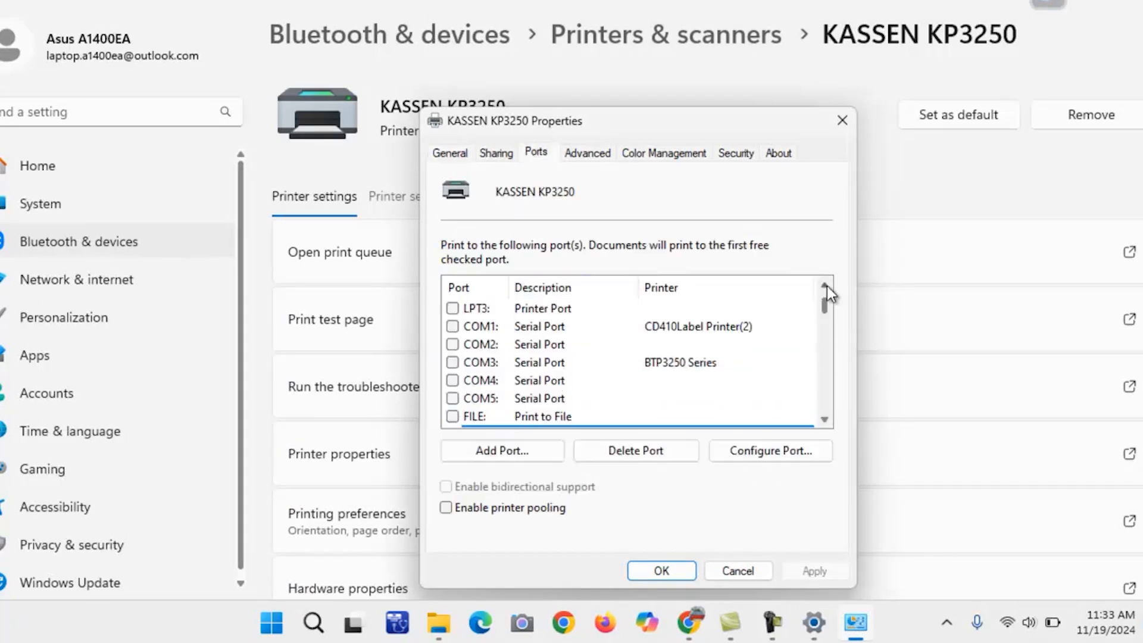
click(825, 286)
click(825, 287)
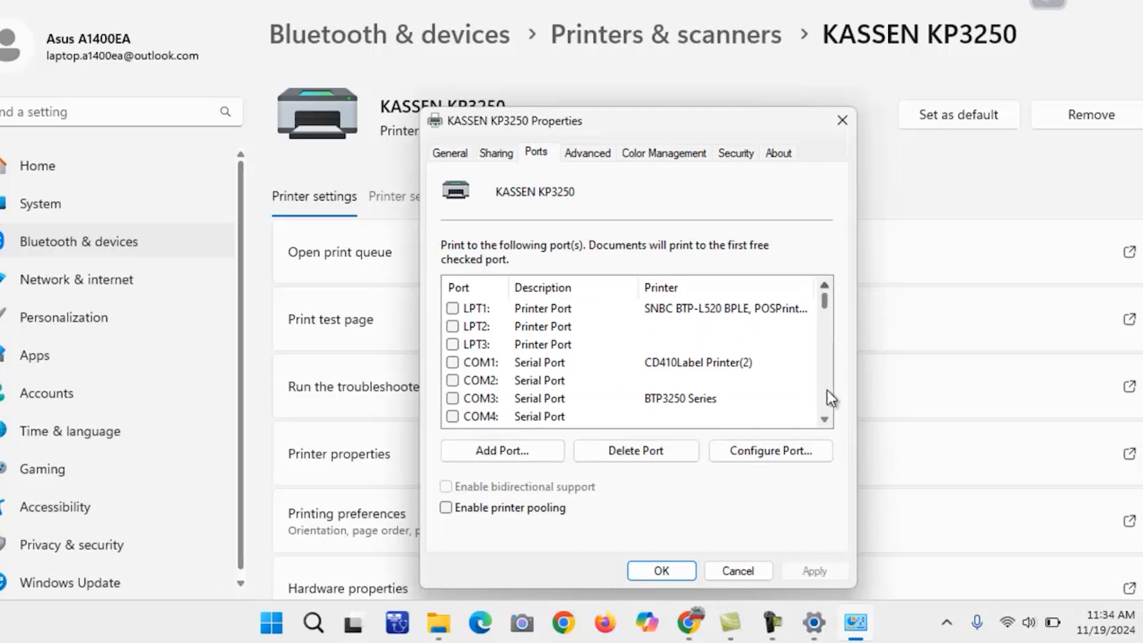
click(825, 419)
click(825, 419)
click(825, 419)
click(826, 419)
click(825, 419)
click(825, 419)
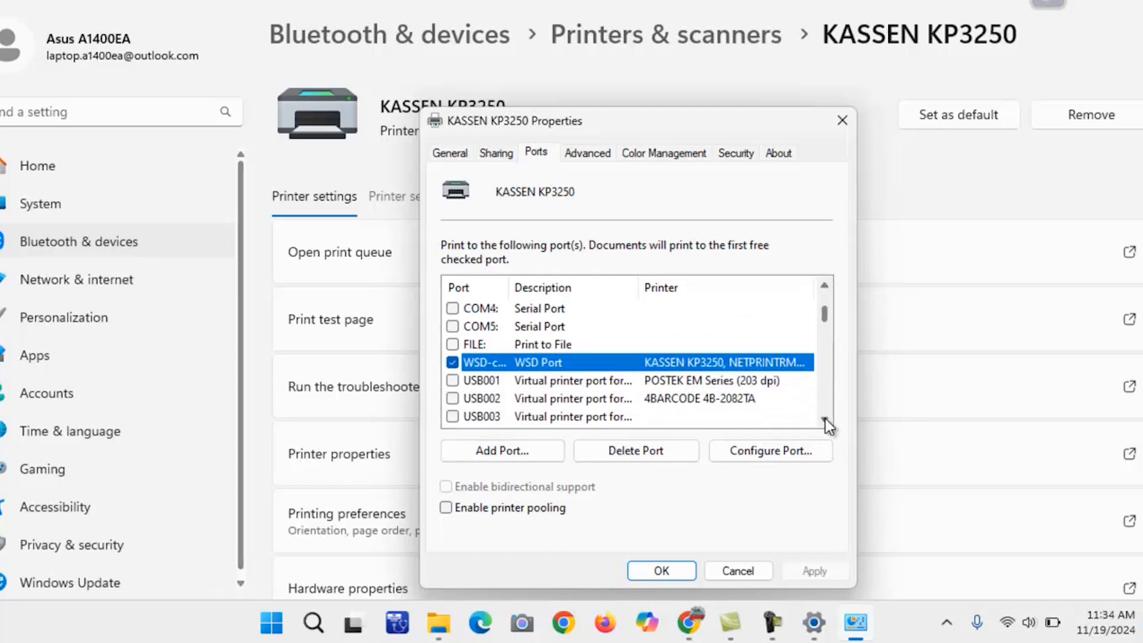
click(826, 419)
click(825, 419)
drag(825, 419, 826, 419)
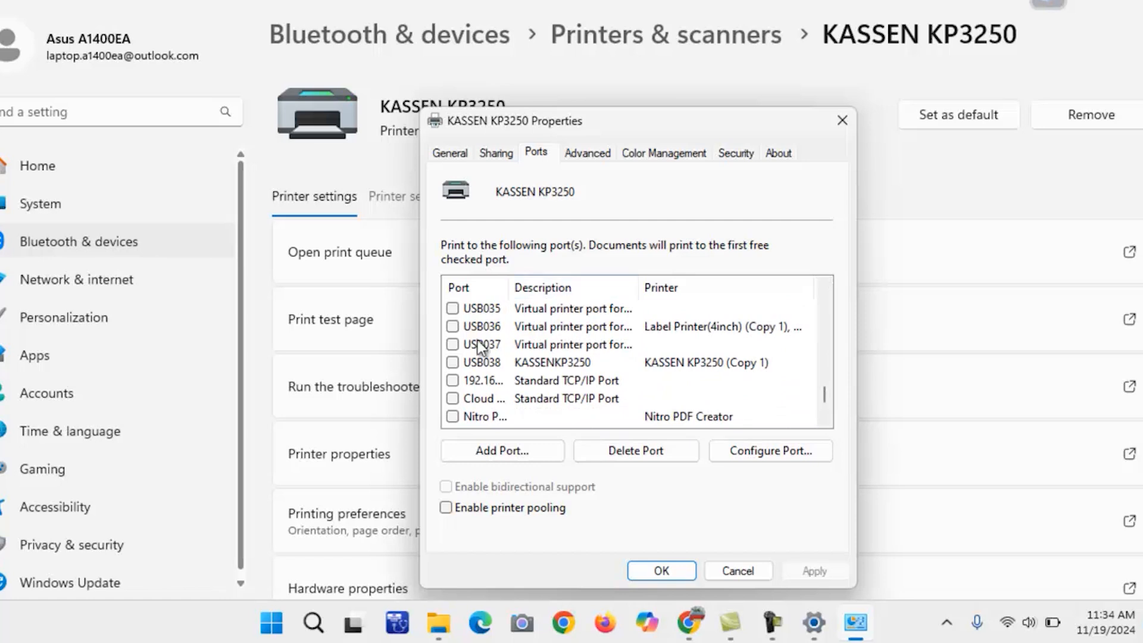
click(451, 362)
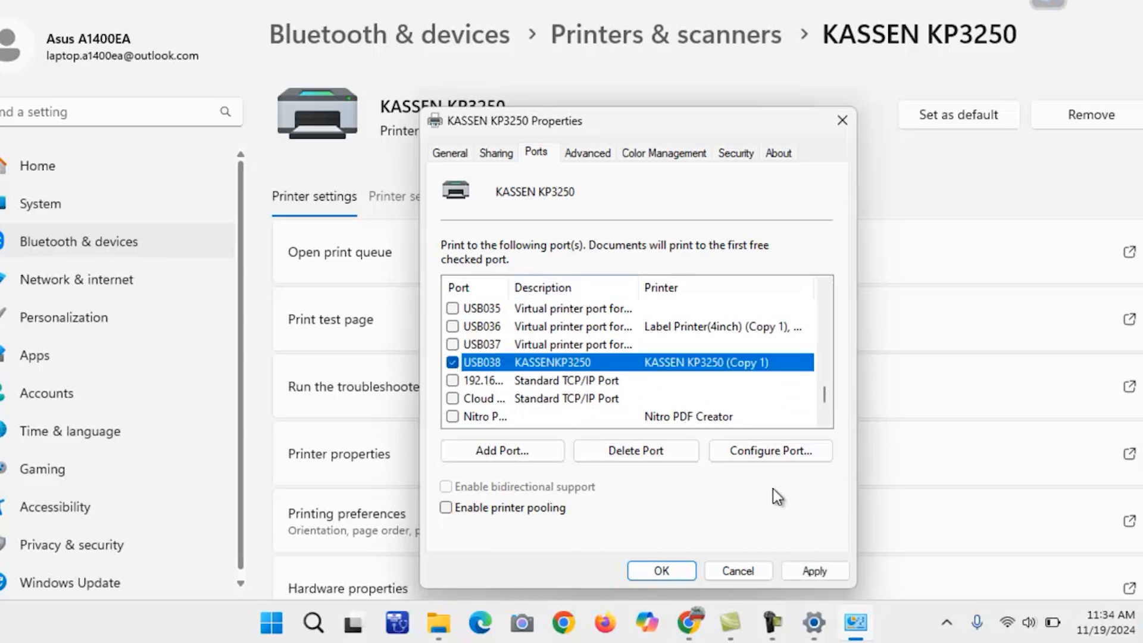
click(814, 570)
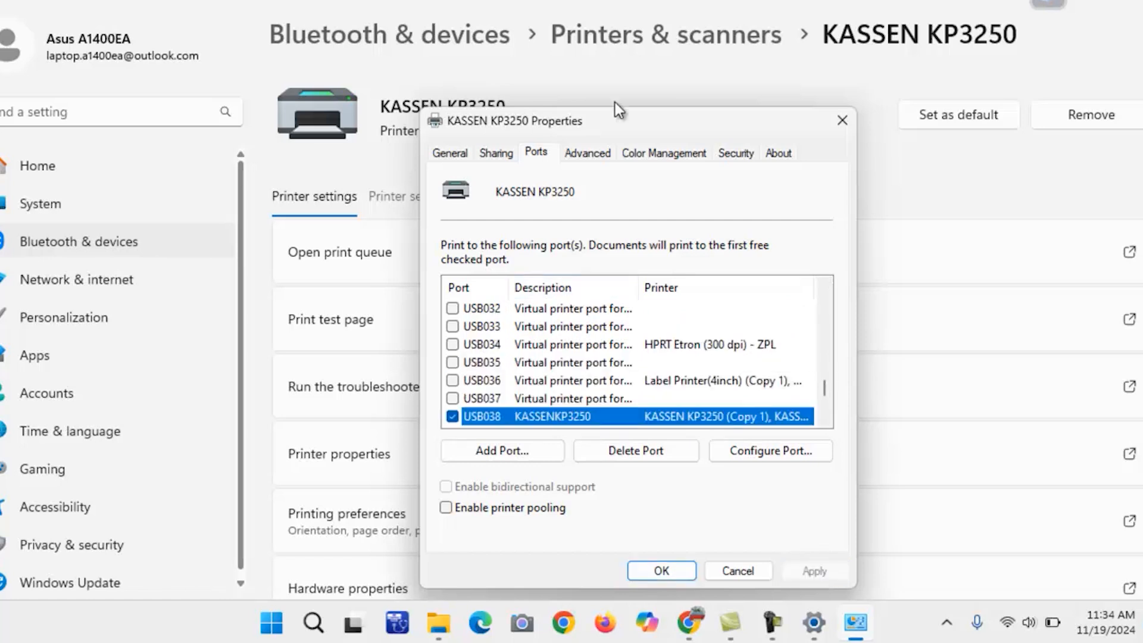
- Print a test page from the general properties of the KASSEN KP3250 printer
click(450, 154)
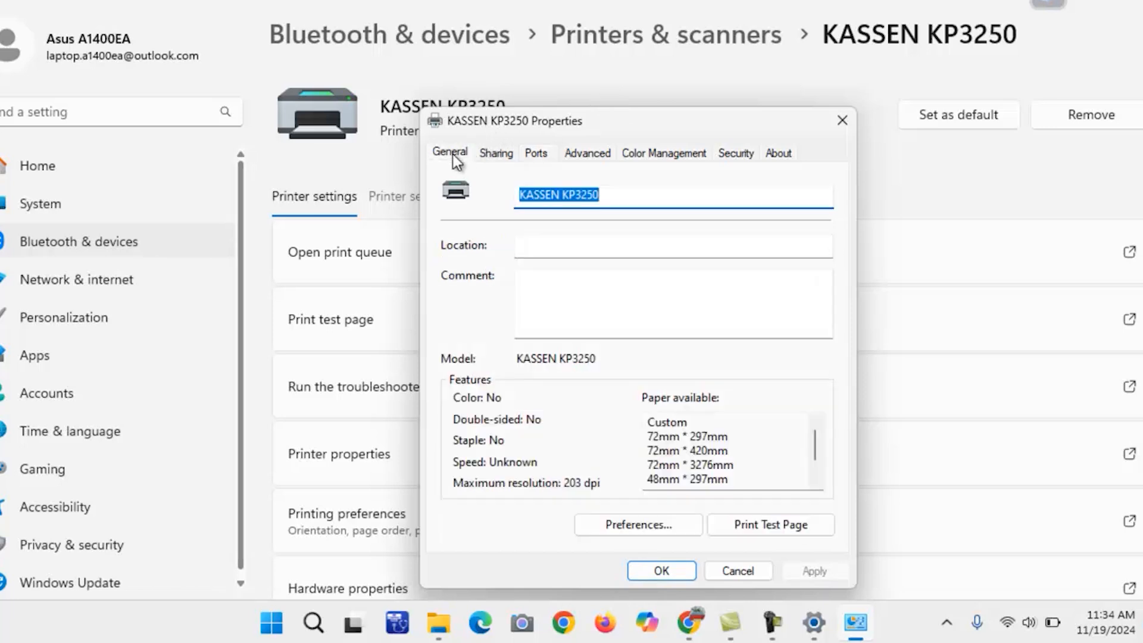
click(789, 524)
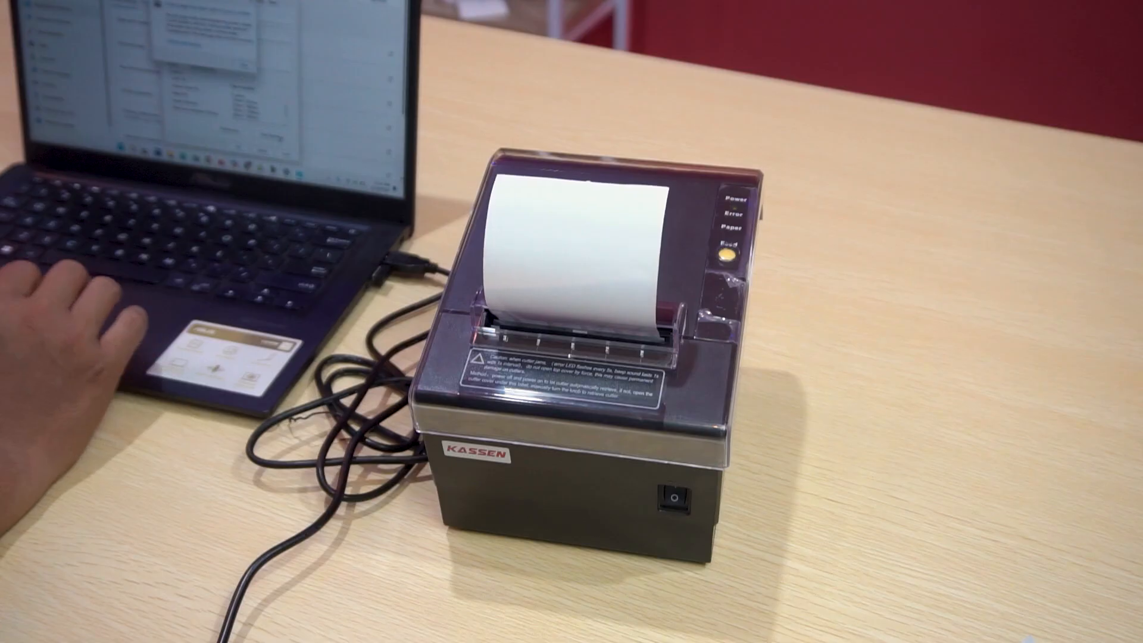